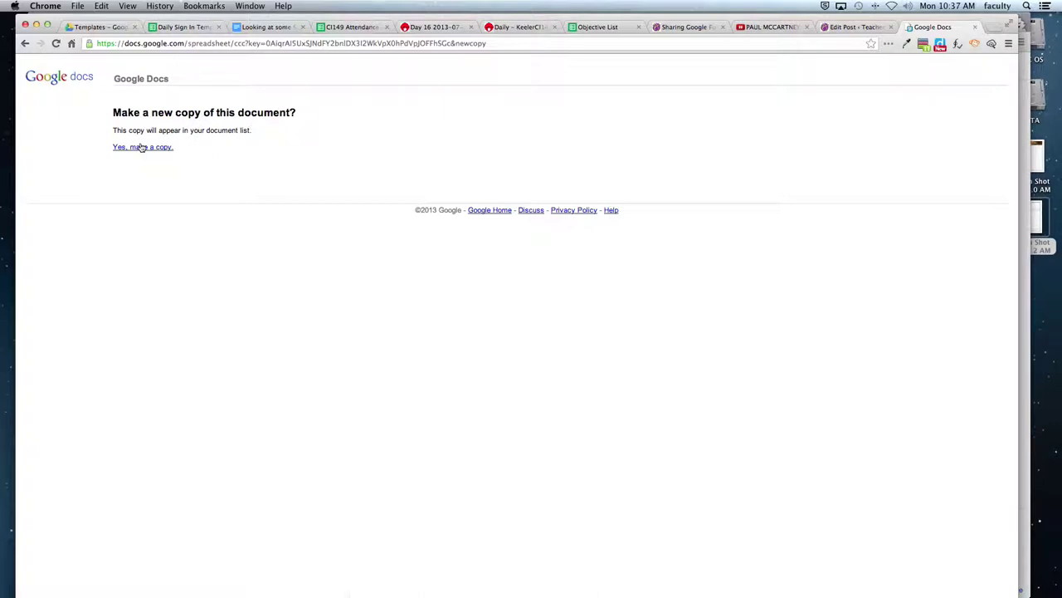
- Confirm 'Yes, make a copy' to create 'Copy of Daily Sign In Template (Responses)'
left_click(140, 152)
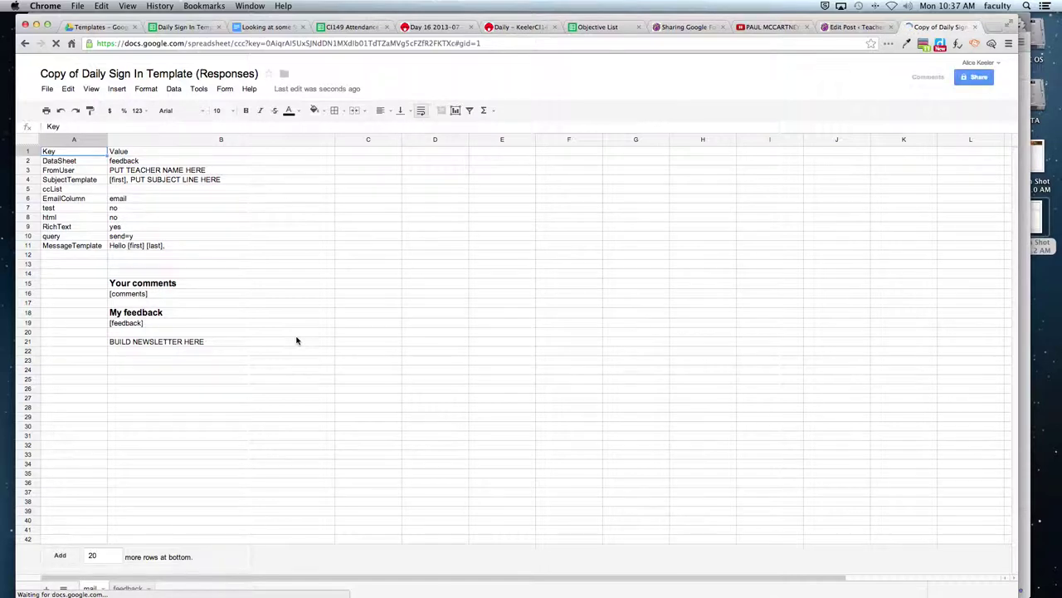
- Rename the spreadsheet copy to 'Sample Daily Sign In'
left_click(82, 77)
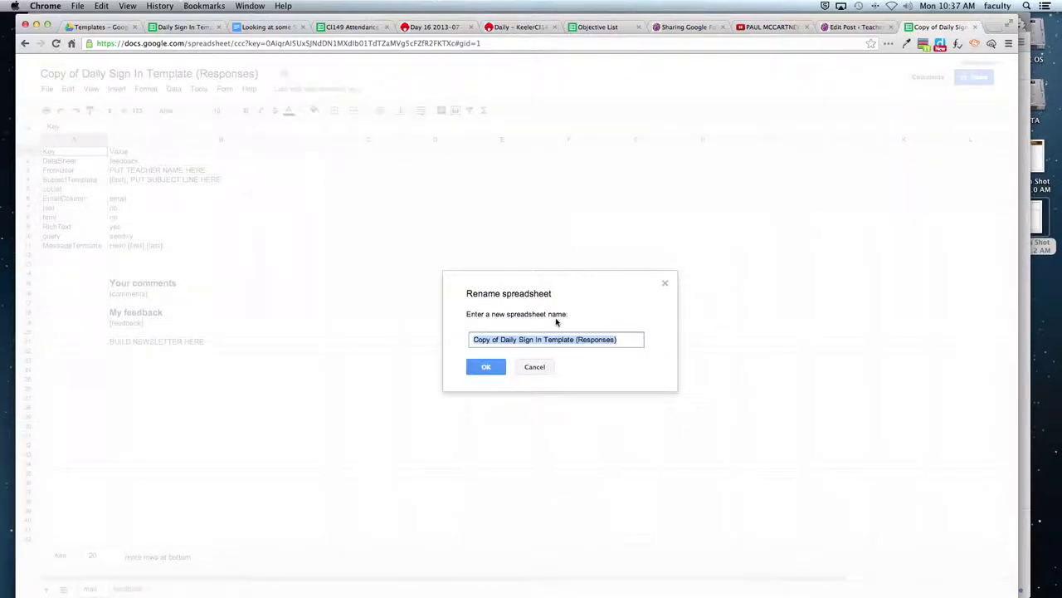
type("Sample Daily Sign In")
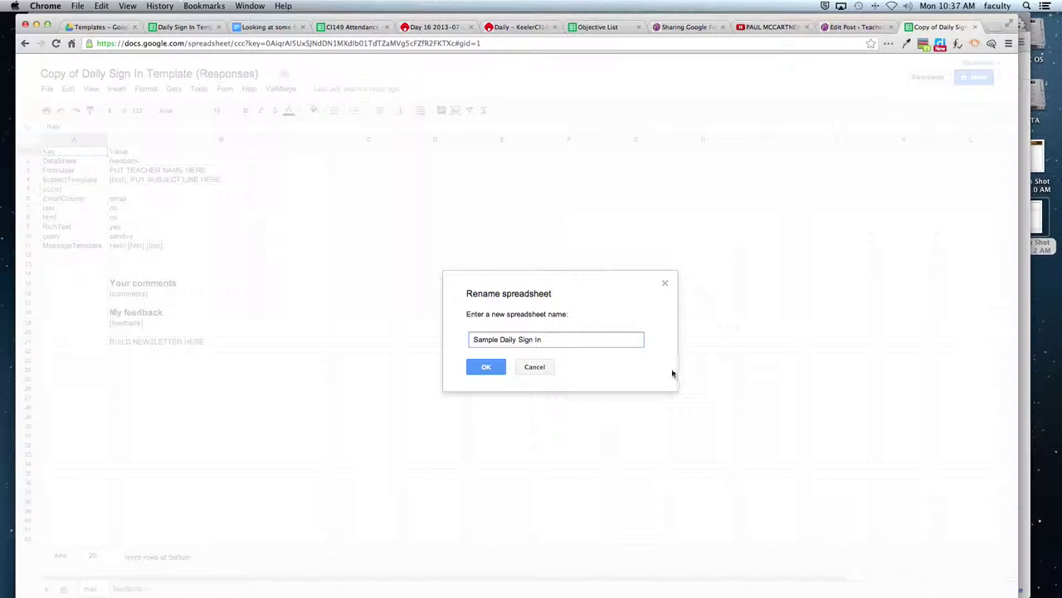
left_click(487, 367)
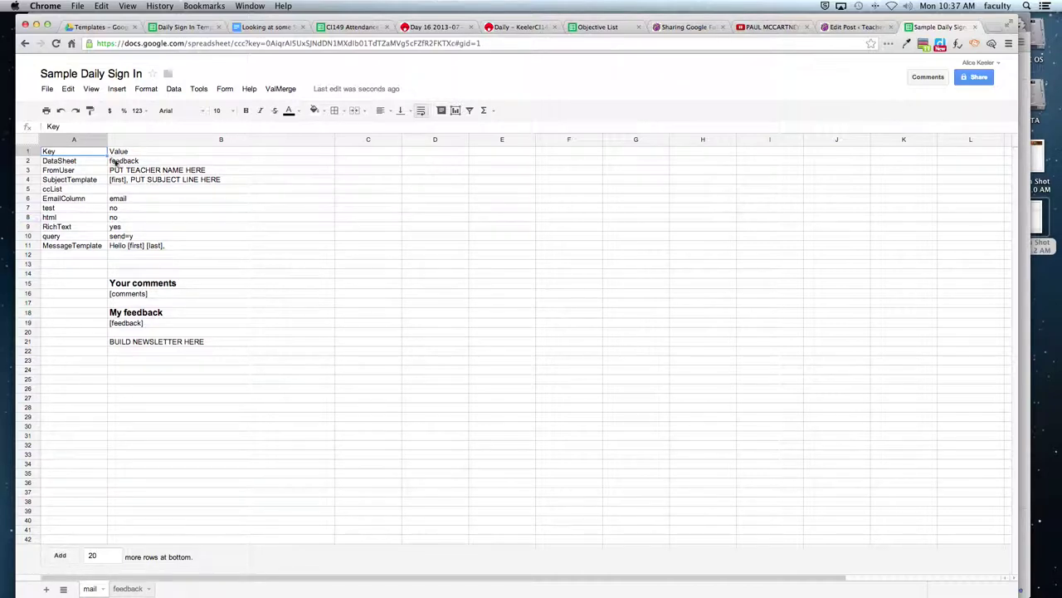
- Zoom in and check that the DataSheet setting points to the feedback sheet
left_click(295, 219)
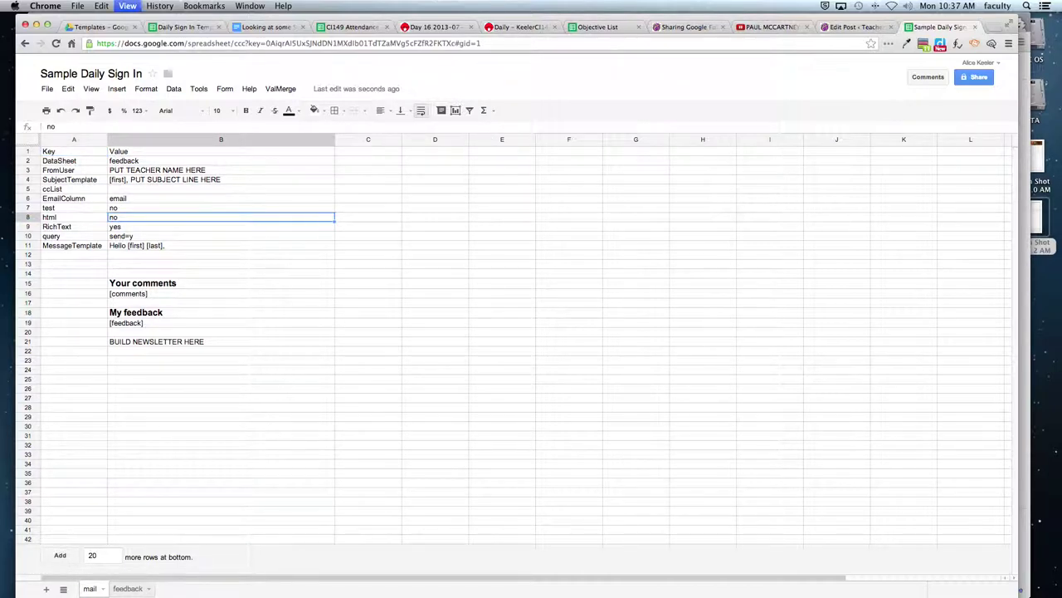
key("super+equal")
key("super+equal")
key("super+equal")
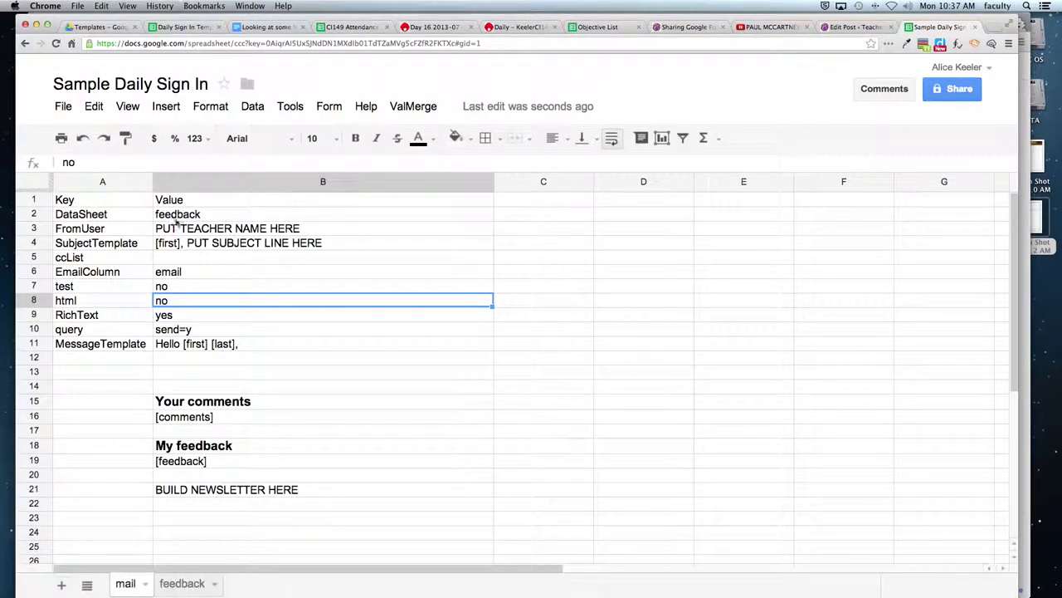
left_click(184, 220)
left_click(106, 215)
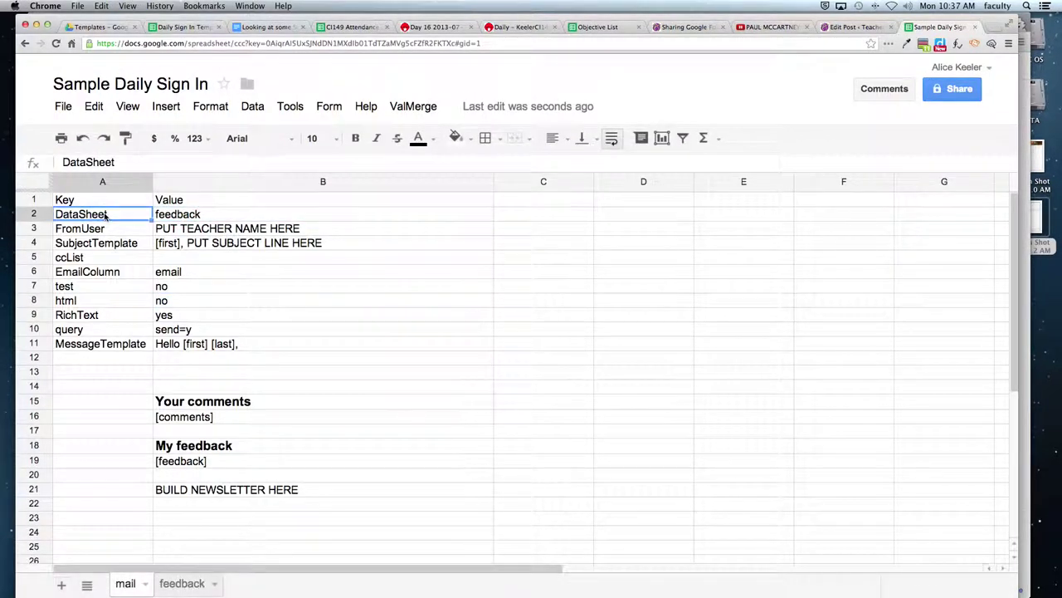
left_click(179, 217)
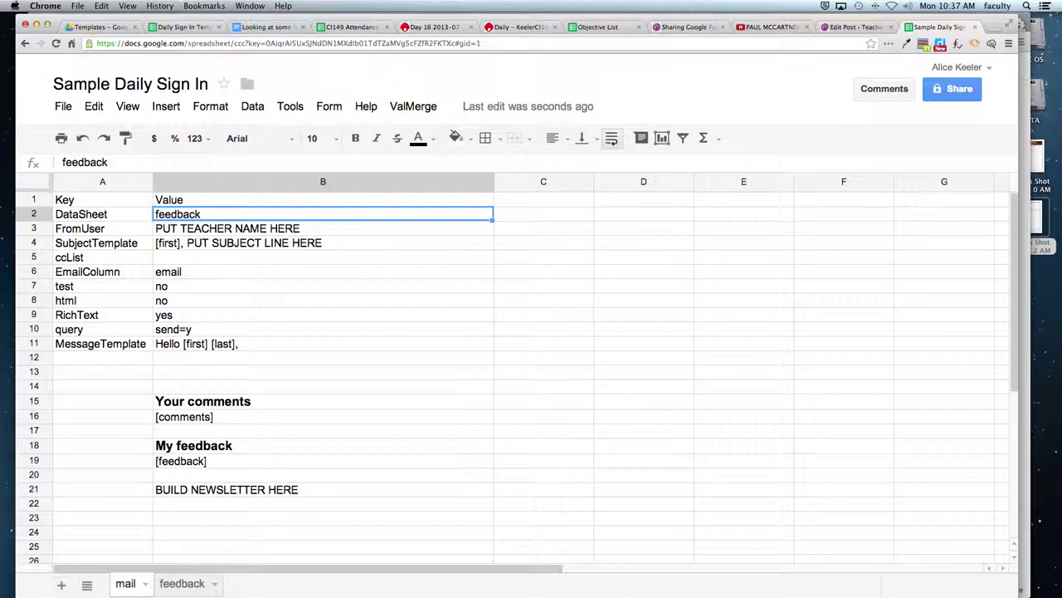
left_click(180, 583)
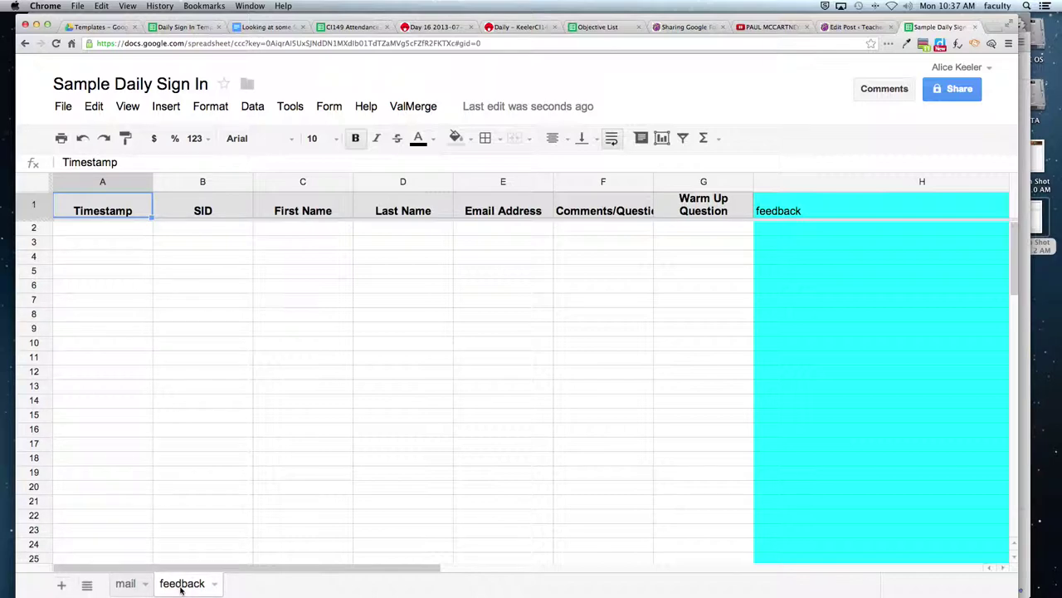
left_click(125, 584)
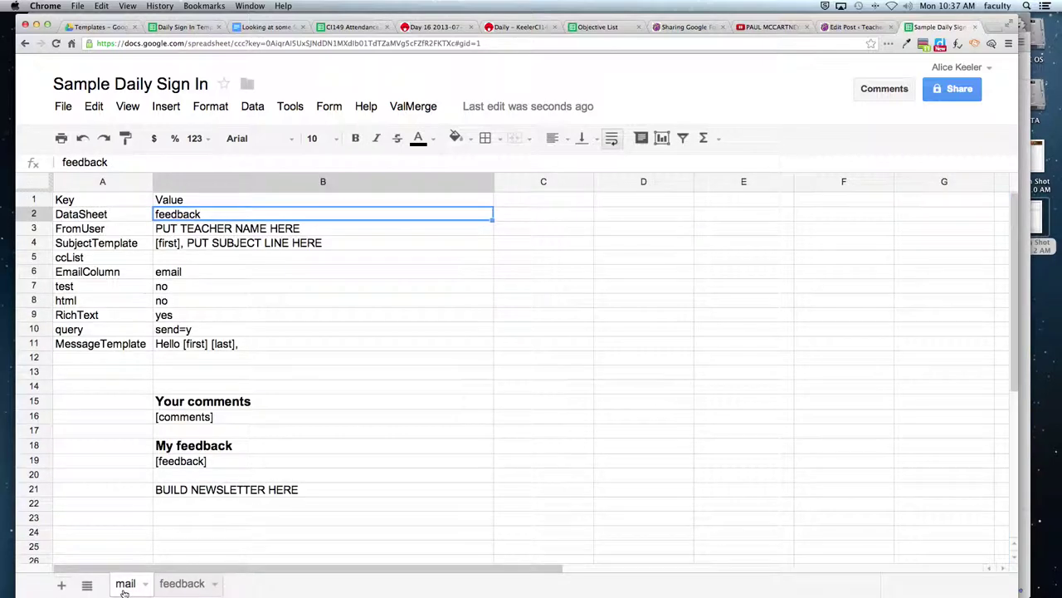
- Enter the teacher's name as the FromUser value in B3
left_click(186, 230)
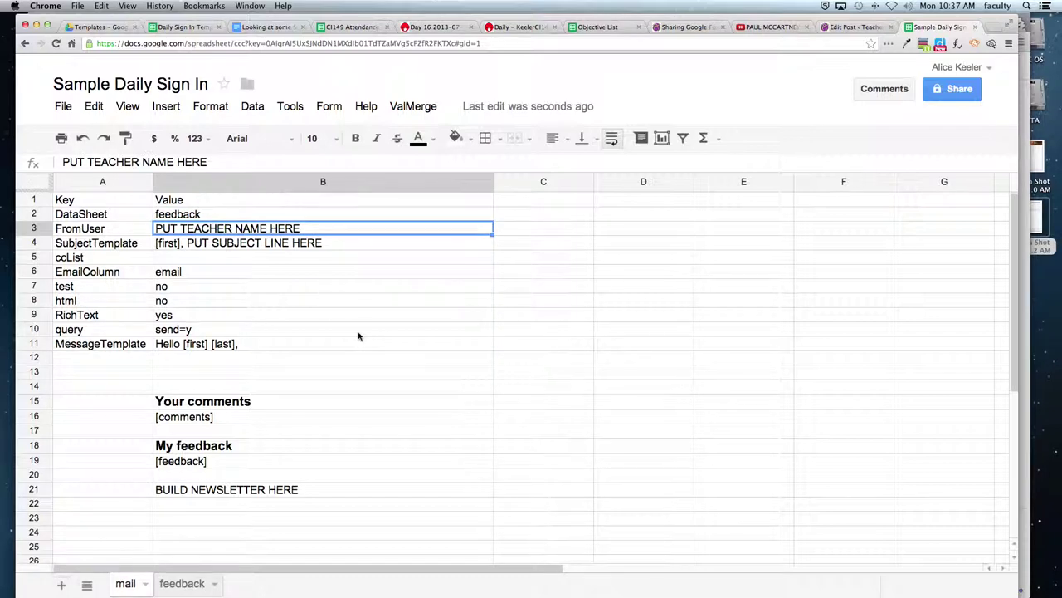
type("Alice Keeler")
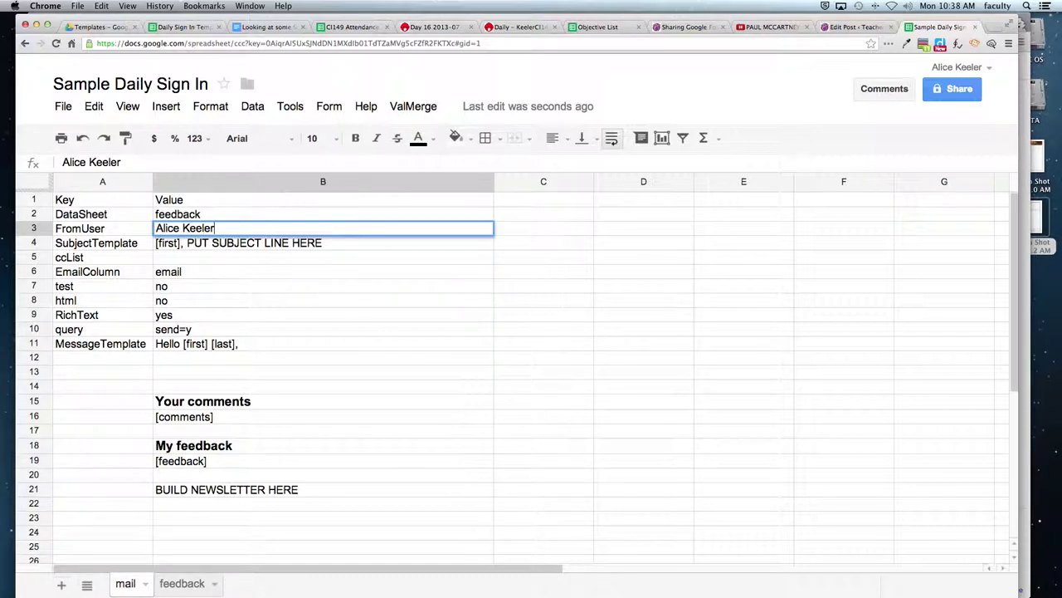
key("Return")
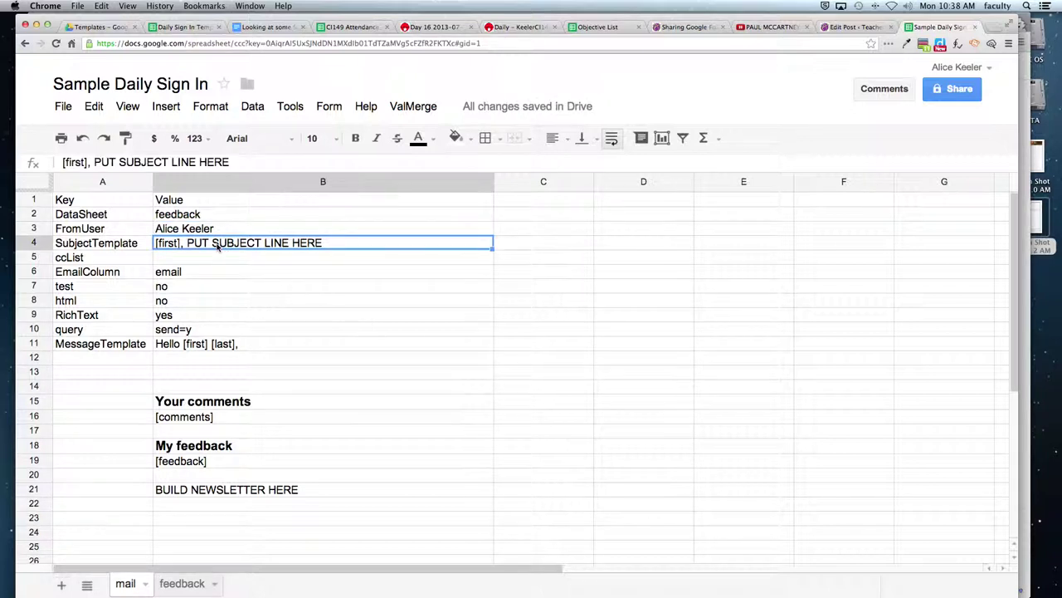
- Change the subject template to '[first], Your Daily Feedback from Math Class'
double_click(184, 243)
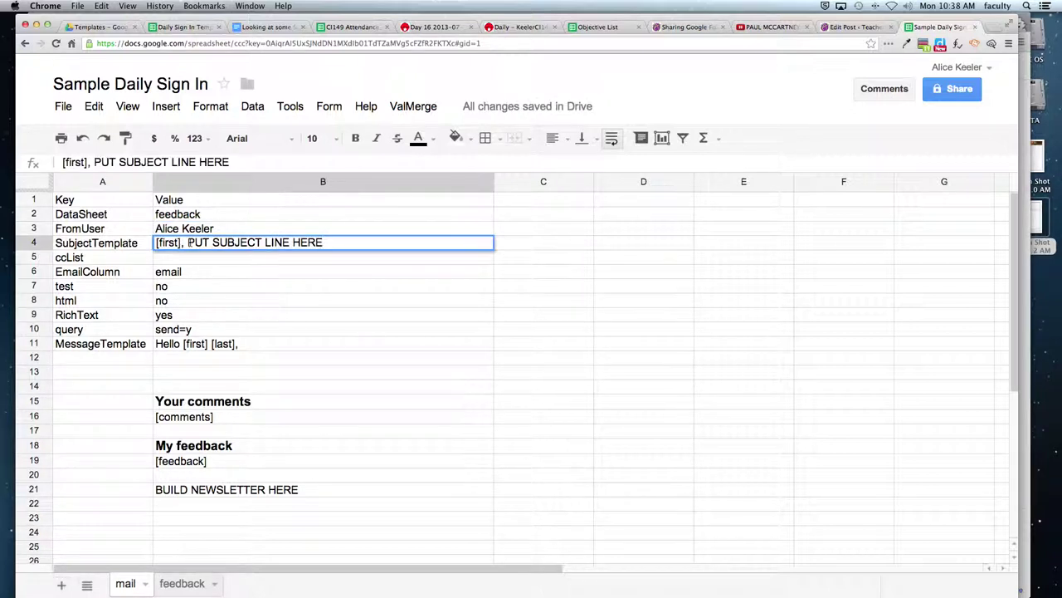
left_click_drag(188, 243, 375, 260)
type("Your Daily Feedback from Math Class")
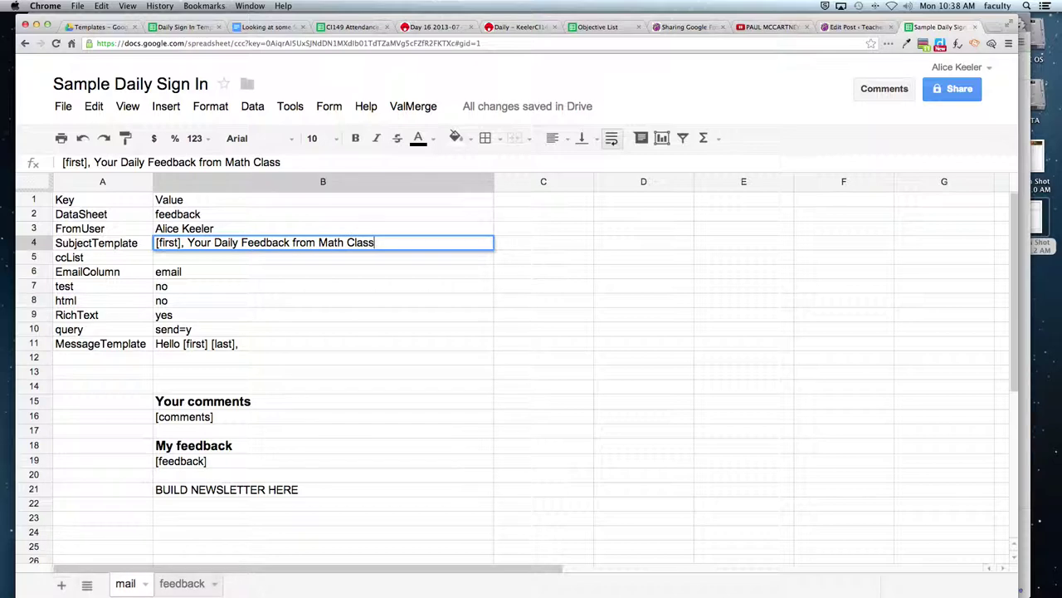
key("Return")
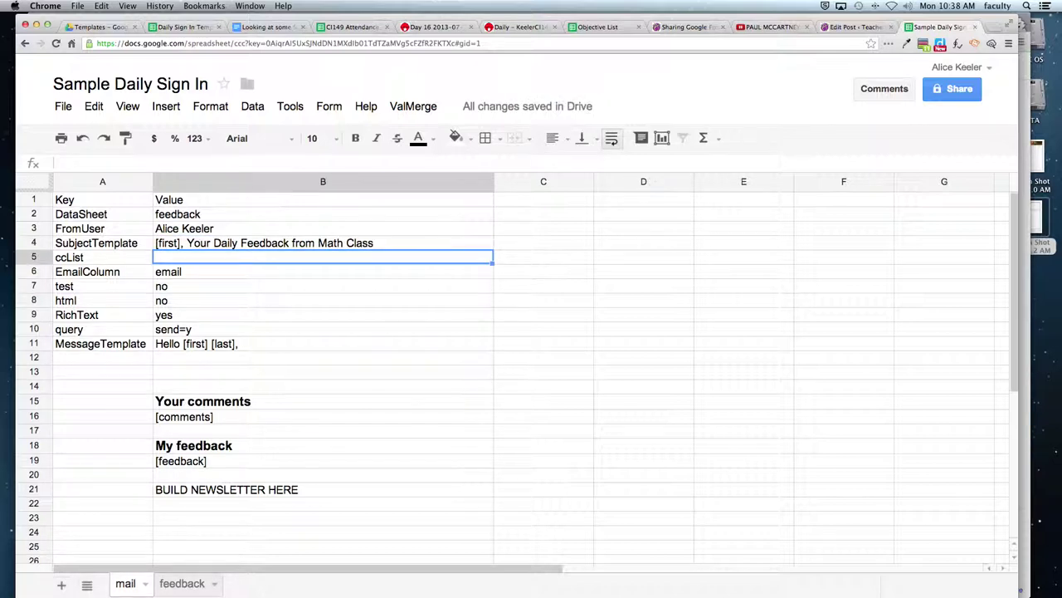
left_click(180, 245)
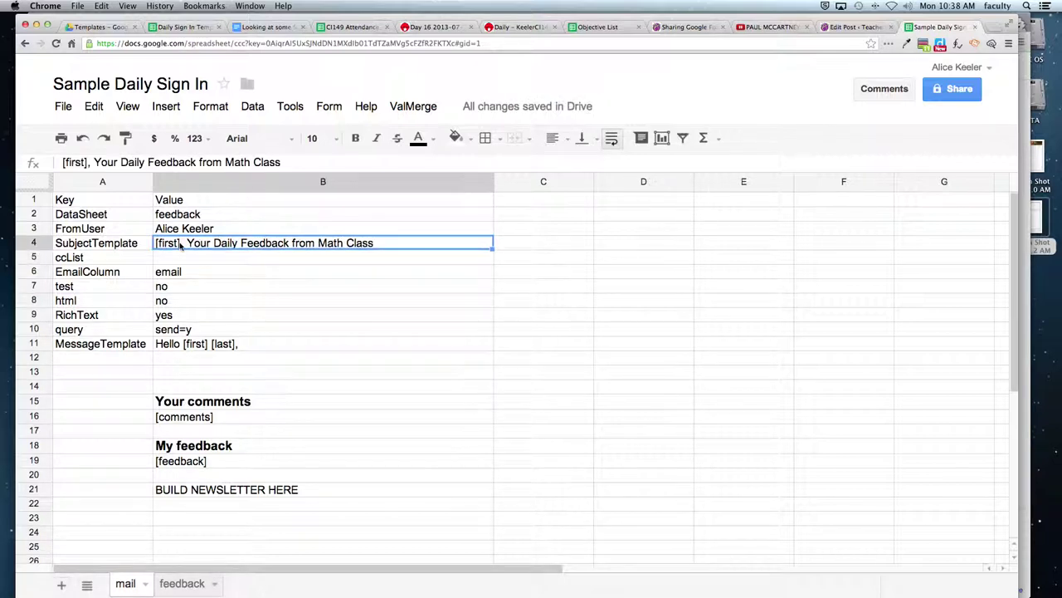
double_click(180, 243)
left_click_drag(181, 243, 157, 242)
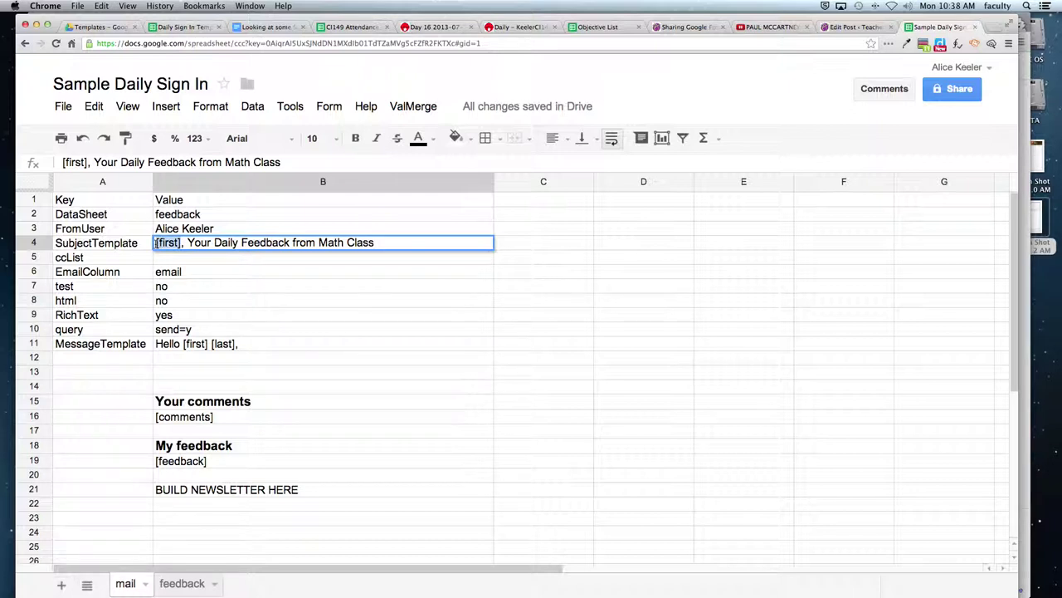
left_click(255, 328)
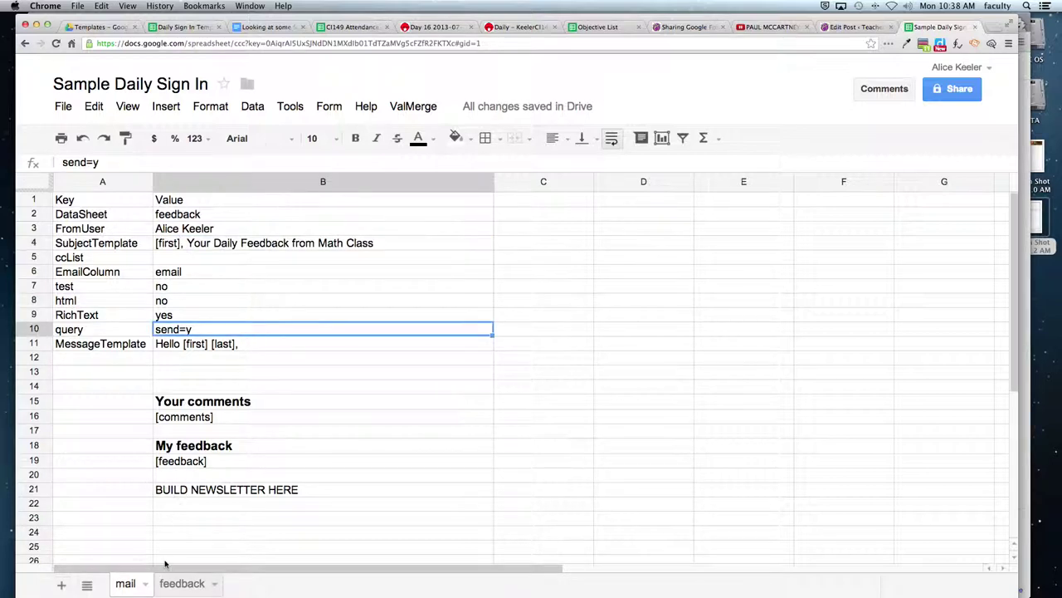
- Review the feedback sheet's original headers from SID through Warm Up Question
left_click(174, 586)
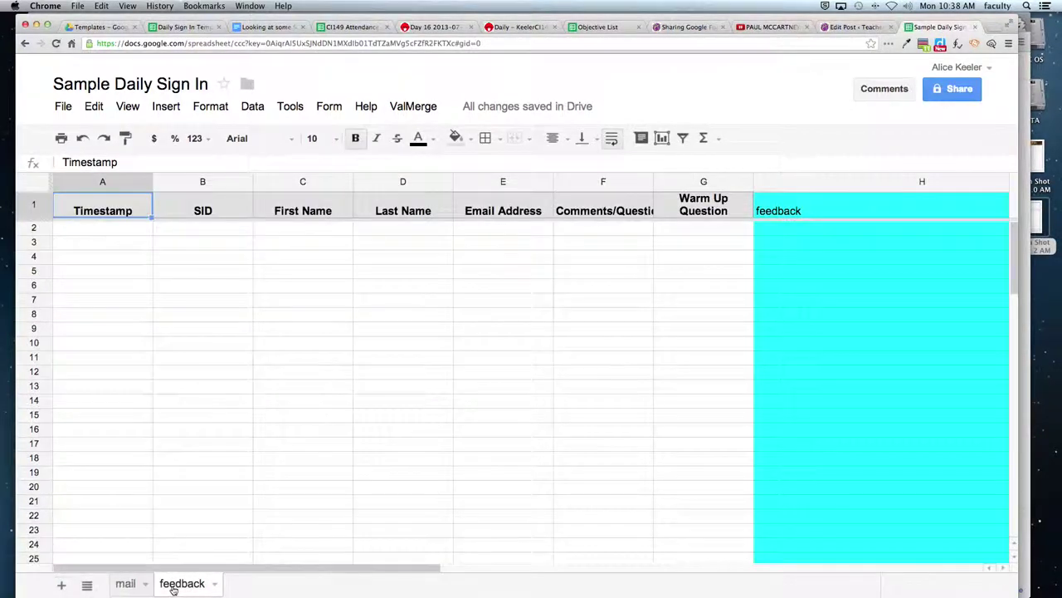
left_click(188, 210)
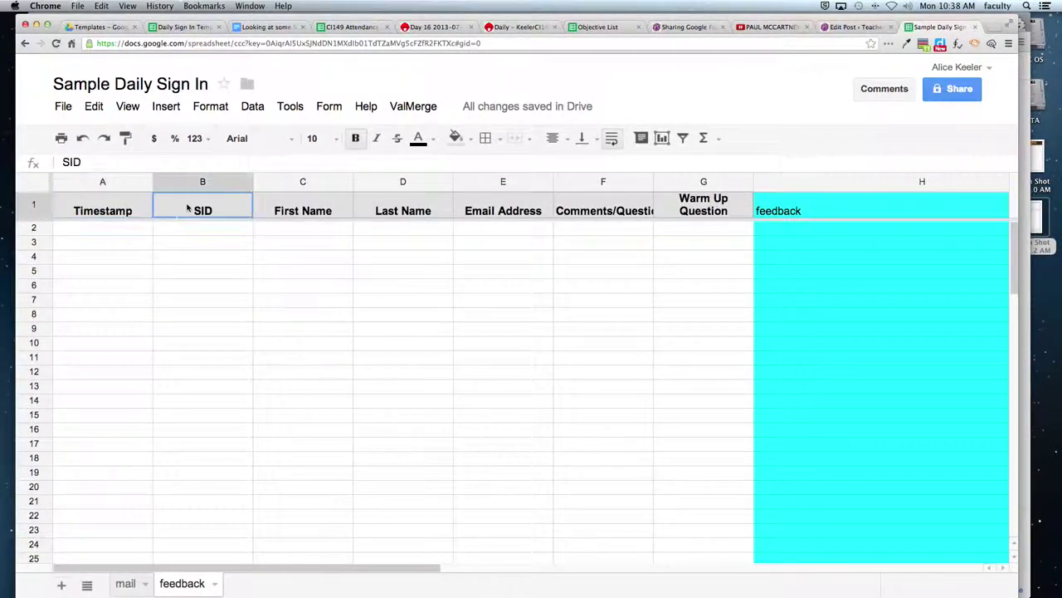
left_click(283, 211)
left_click(395, 211)
left_click(485, 218)
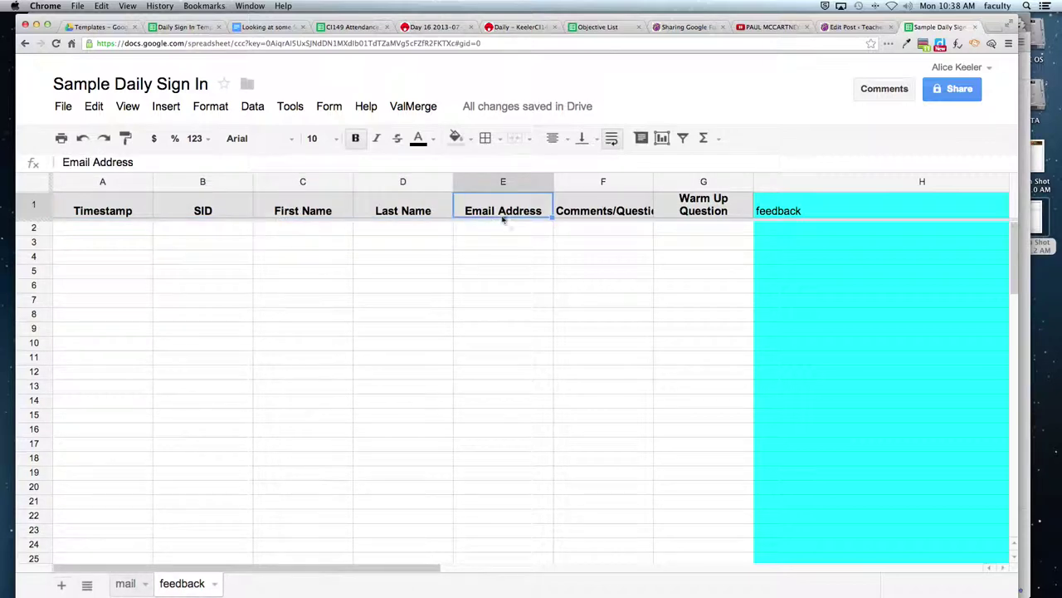
left_click(604, 217)
left_click(673, 215)
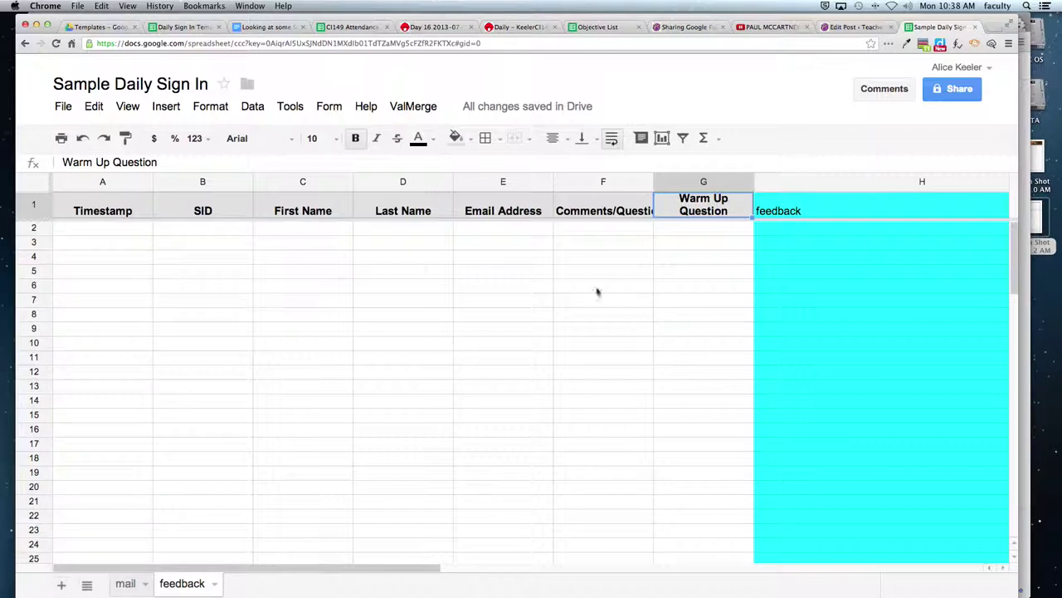
left_click(208, 215)
- Rename the First Name and Last Name headers to 'first' and 'last'
key("Right")
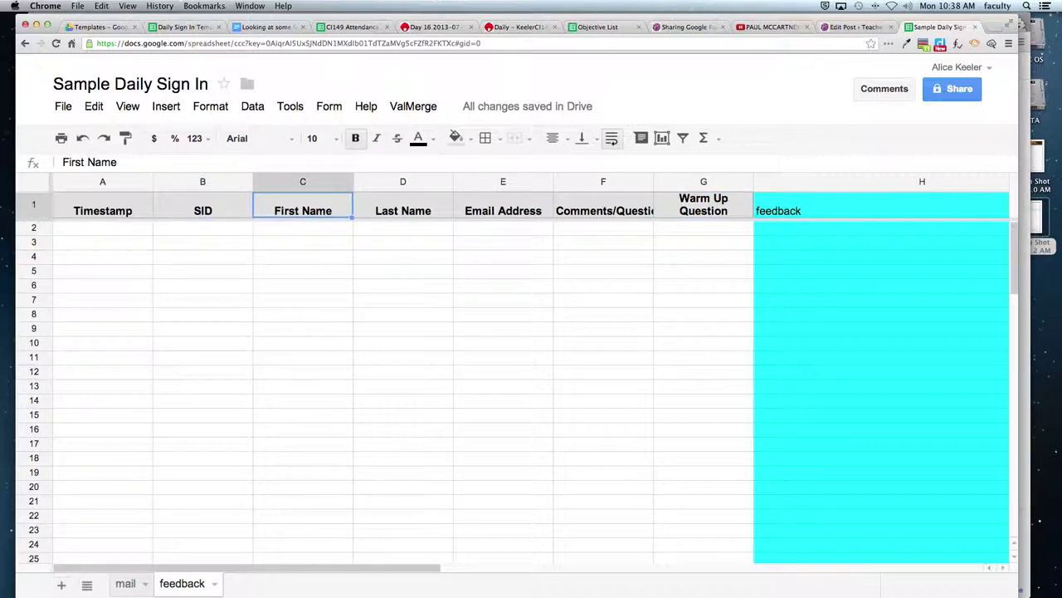
type("f")
left_click(203, 228)
type("rs")
key("Escape")
left_click(279, 210)
type("first")
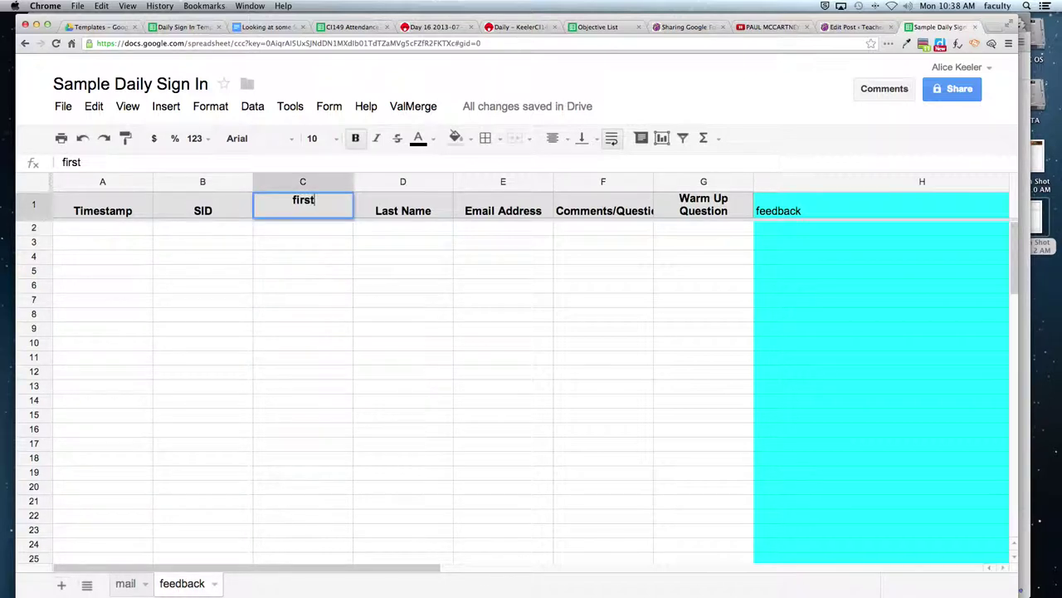
key("Tab")
type("last")
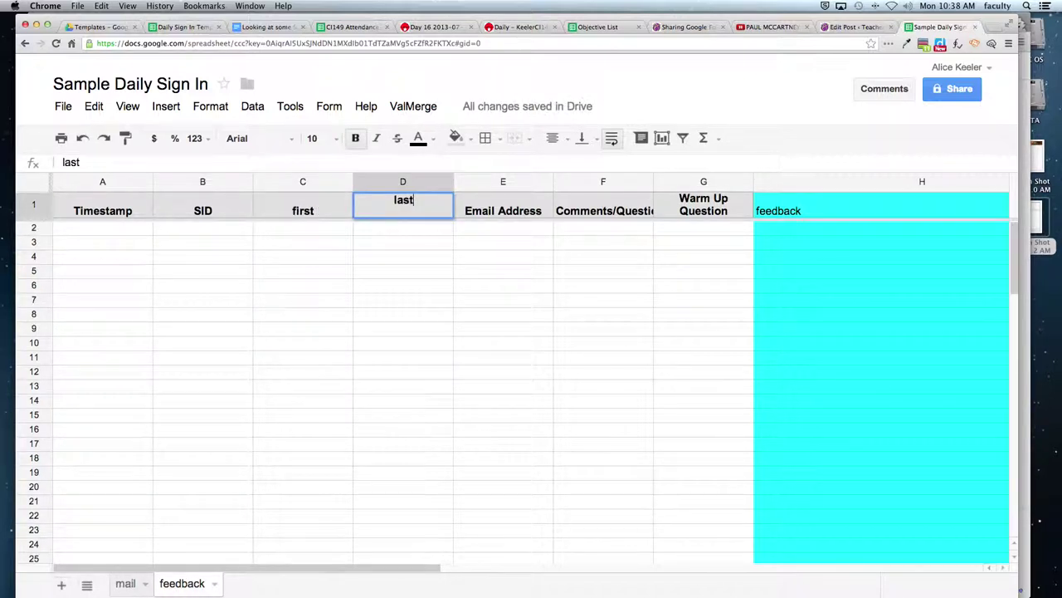
key("Tab")
- Rename the next headers to 'email', 'comments' and 'warmup'
type("email")
key("Tab")
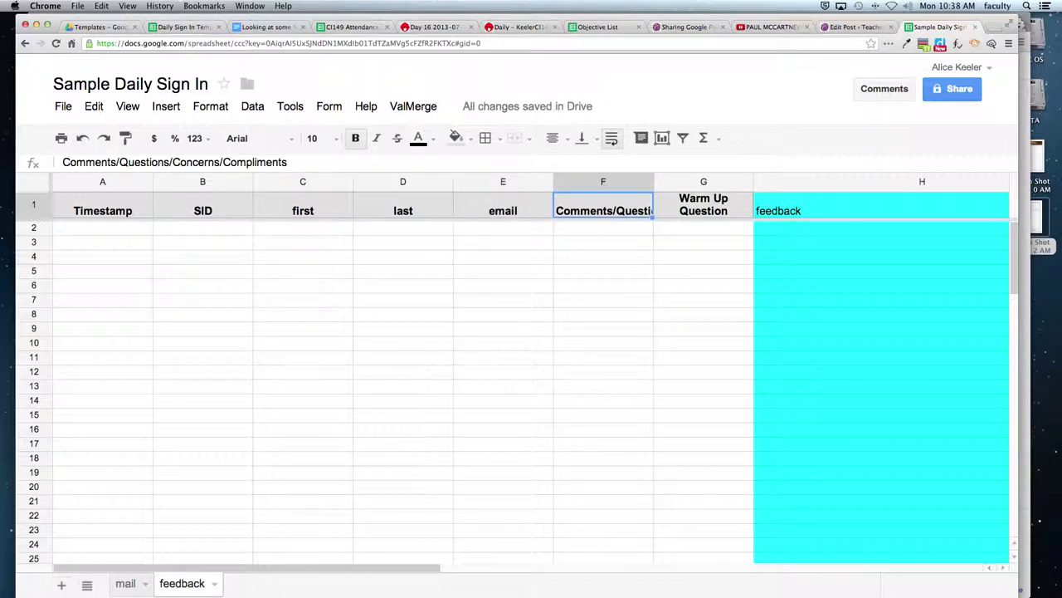
type("comments")
key("Tab")
type("warmup")
key("Tab")
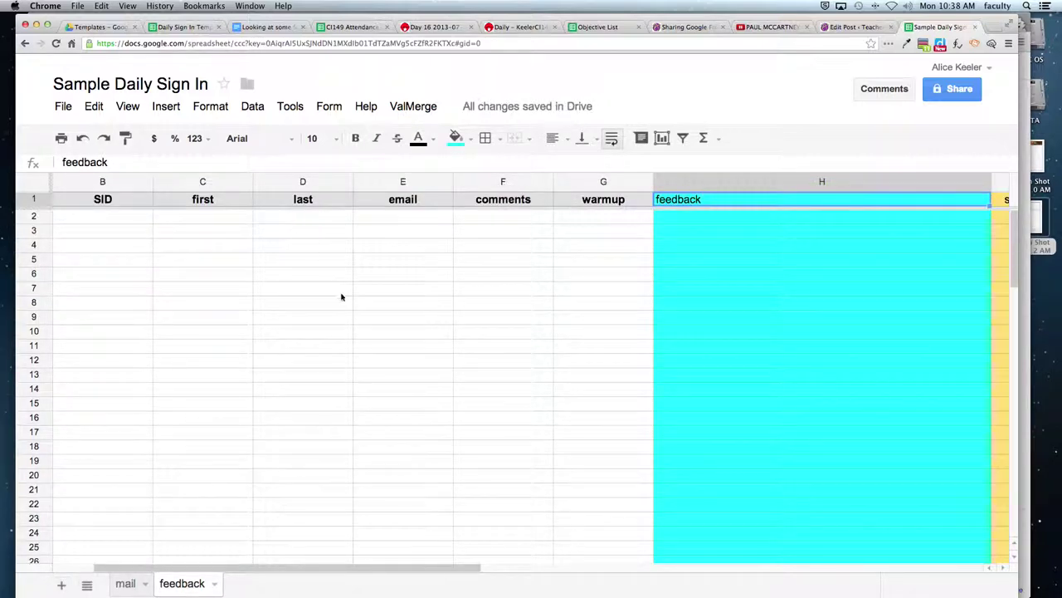
- Check the feedback and send headers in H1:I1, then scroll back to column A
key("Tab")
key("Left")
key("Right")
key("Left")
key("Right")
key("Left")
key("Right")
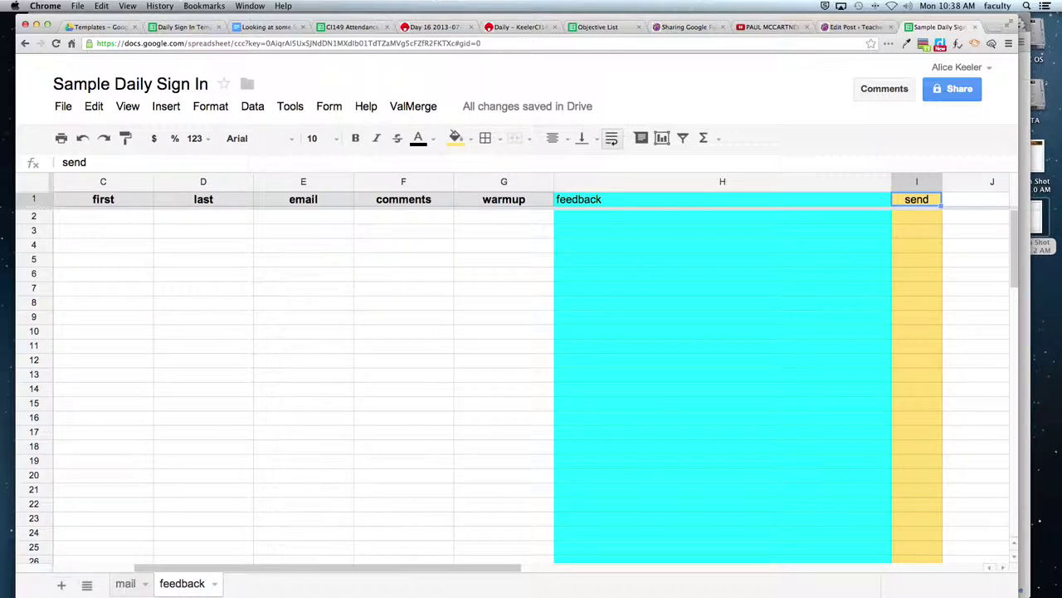
left_click_drag(166, 573, 83, 573)
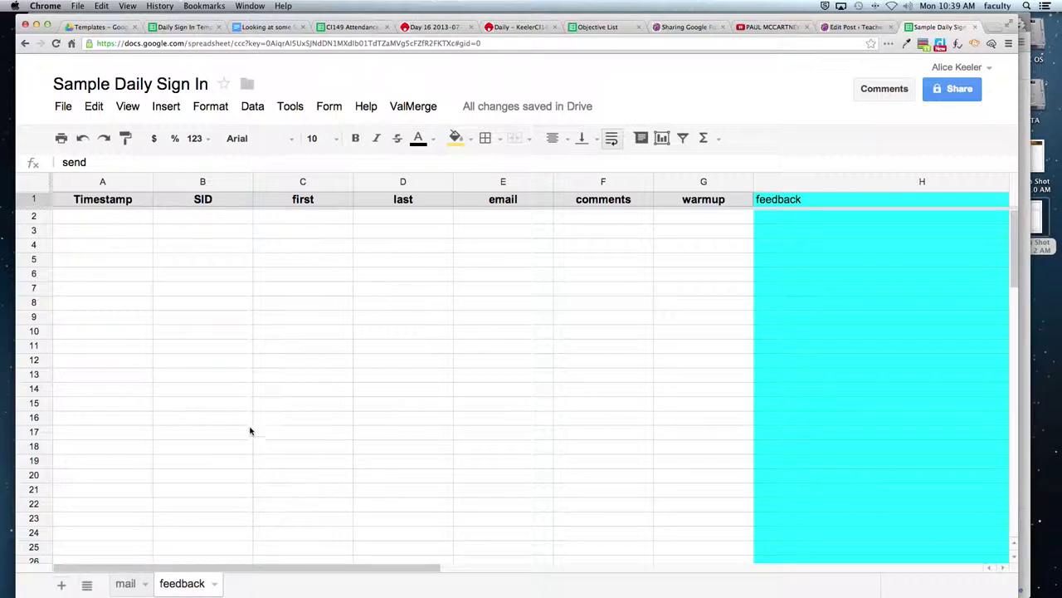
- Compare the mail sheet's EmailColumn value 'email' with the feedback sheet's email header
left_click(186, 206)
left_click(268, 201)
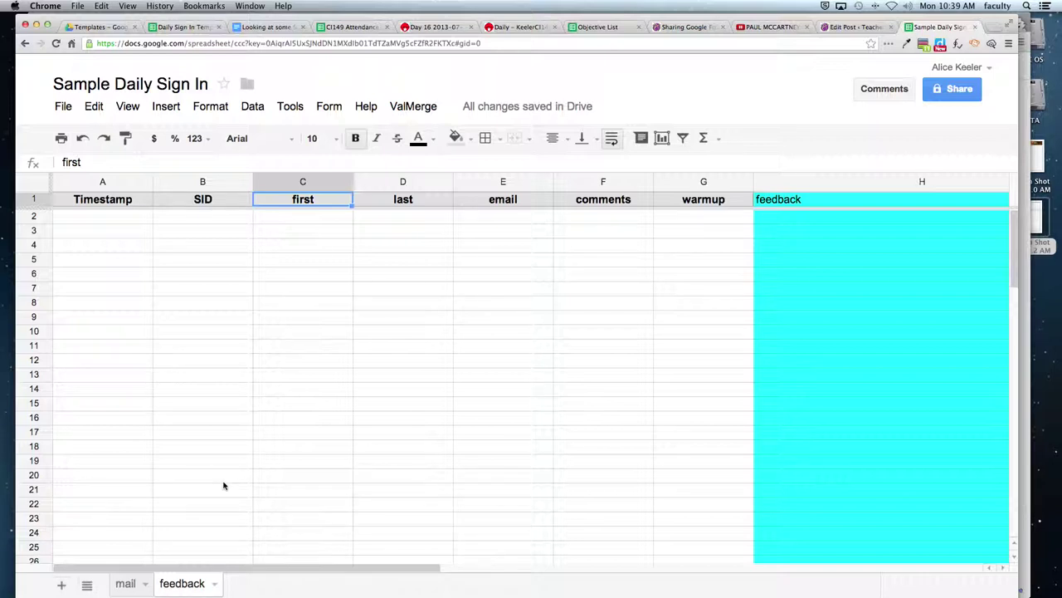
left_click(126, 584)
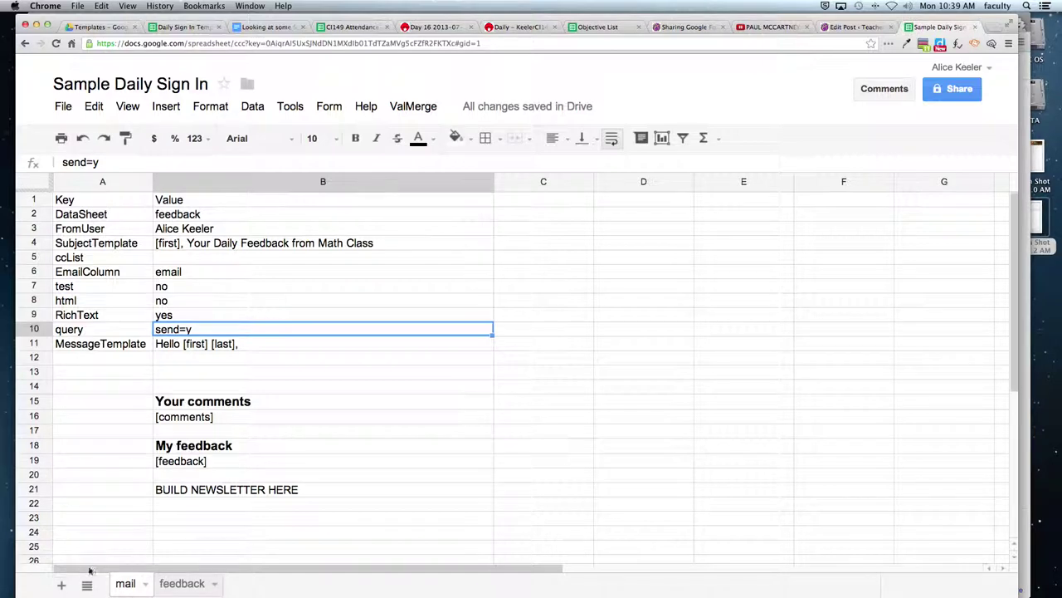
left_click(180, 274)
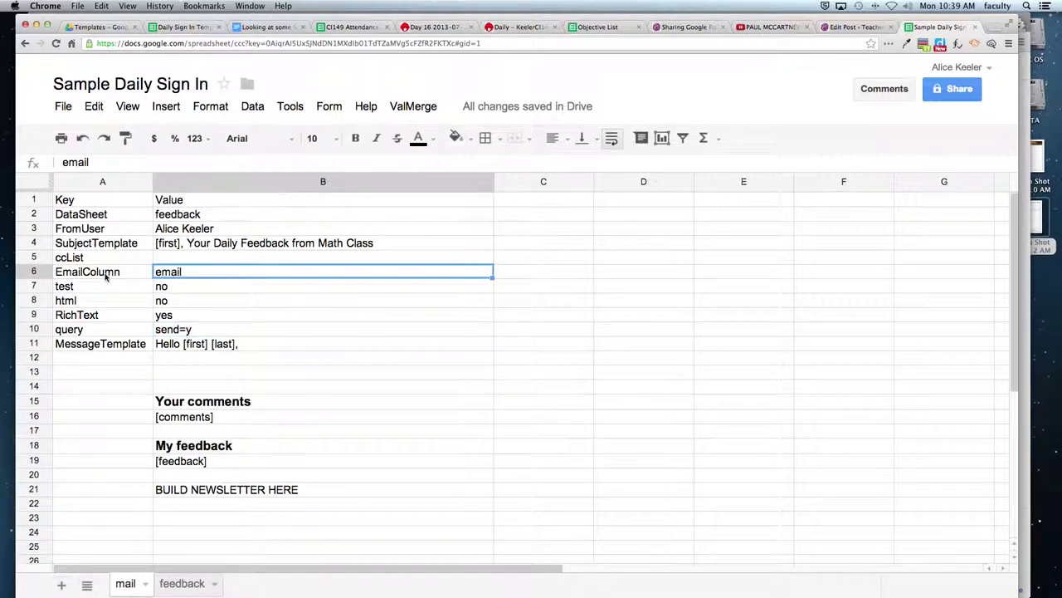
left_click_drag(108, 277, 237, 282)
left_click(234, 277)
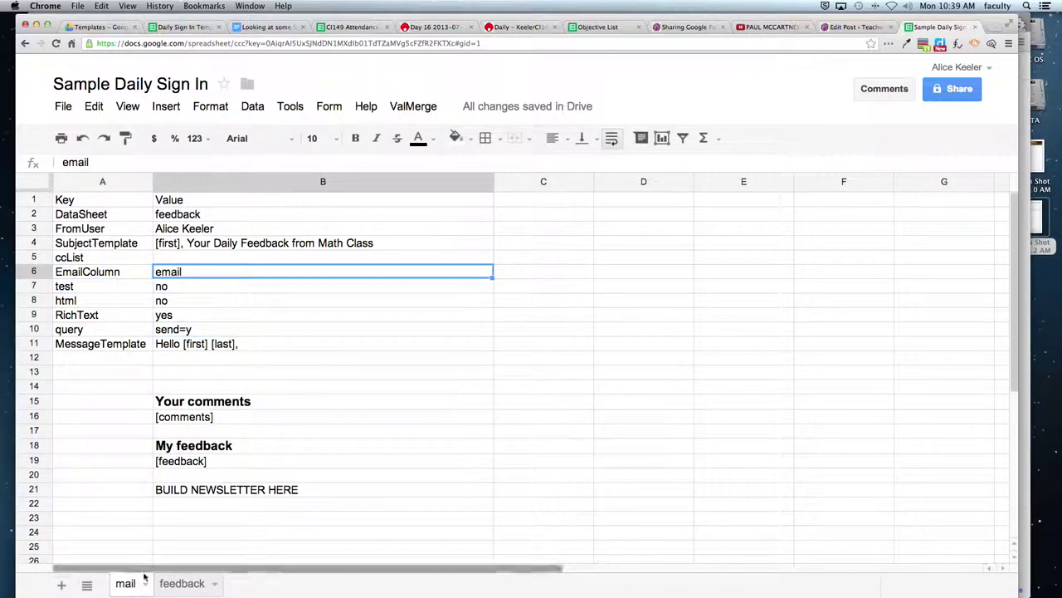
left_click(169, 585)
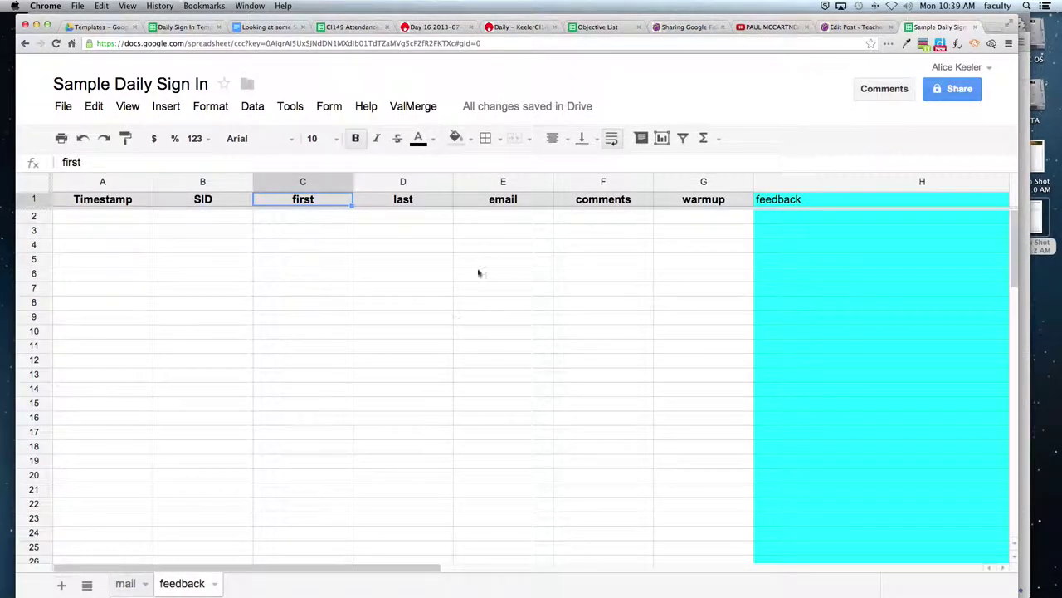
left_click(496, 202)
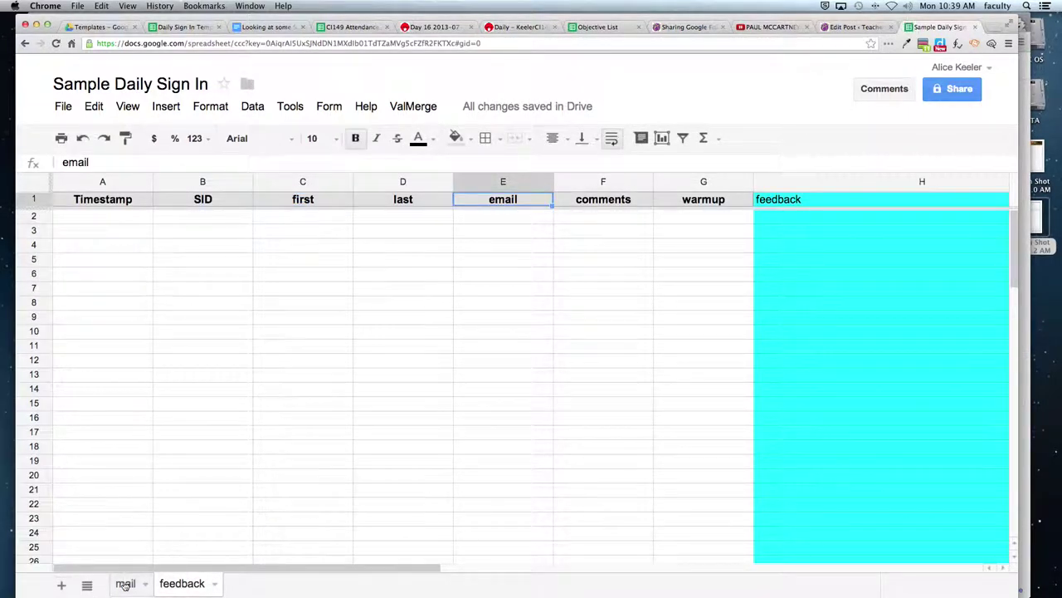
left_click(125, 584)
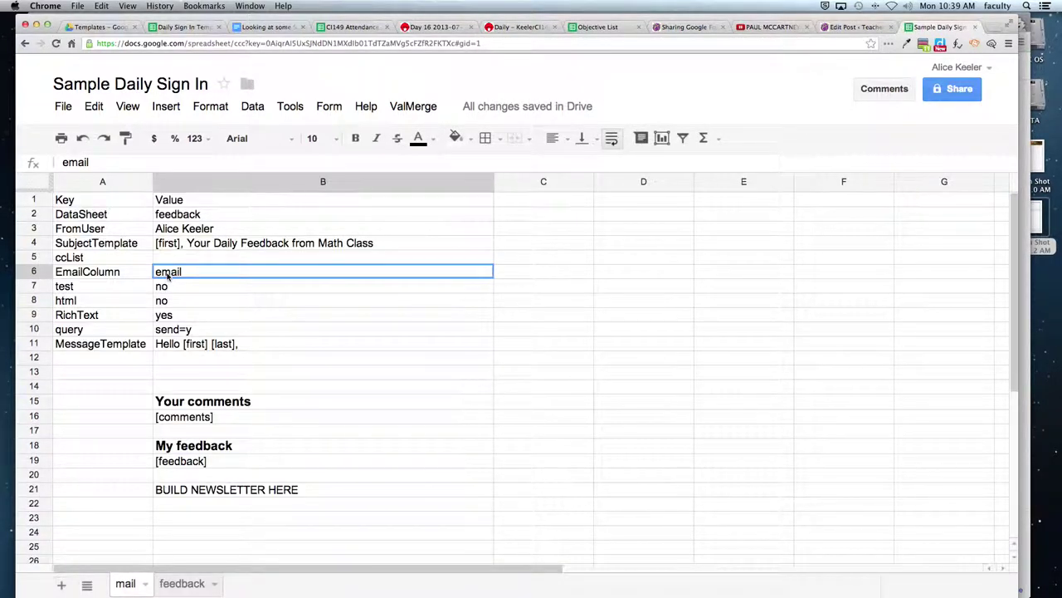
- Clear the query value 'send=y', then undo to restore it
left_click(182, 331)
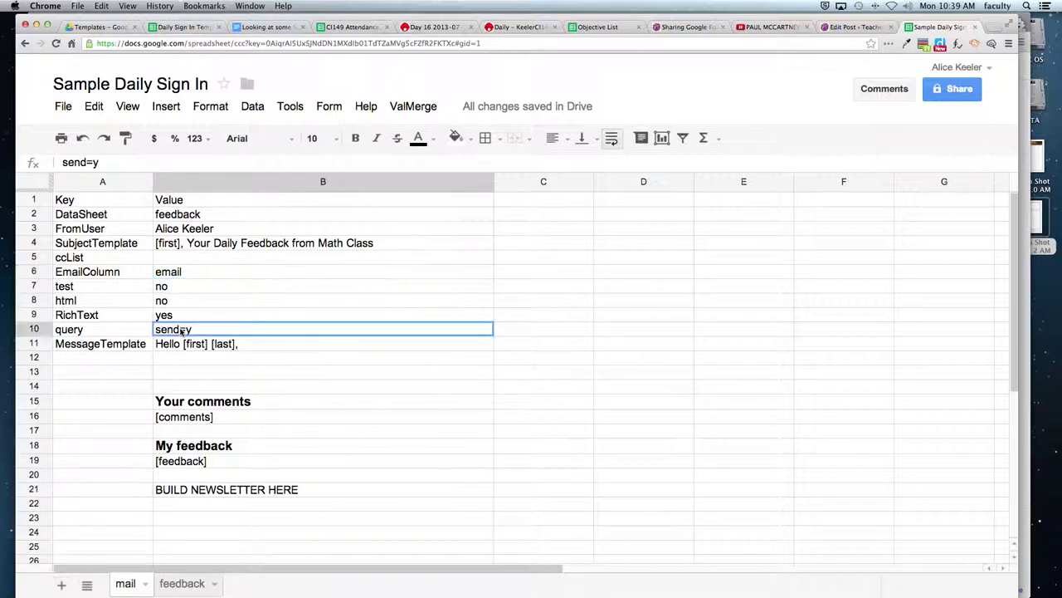
left_click(118, 333)
left_click(198, 331, "shift")
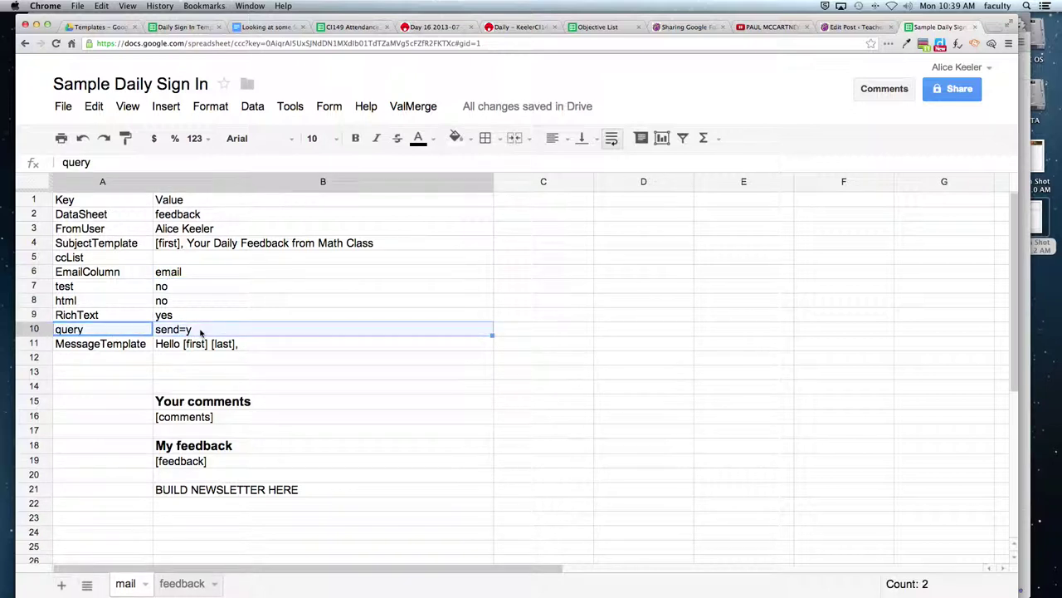
left_click(200, 332)
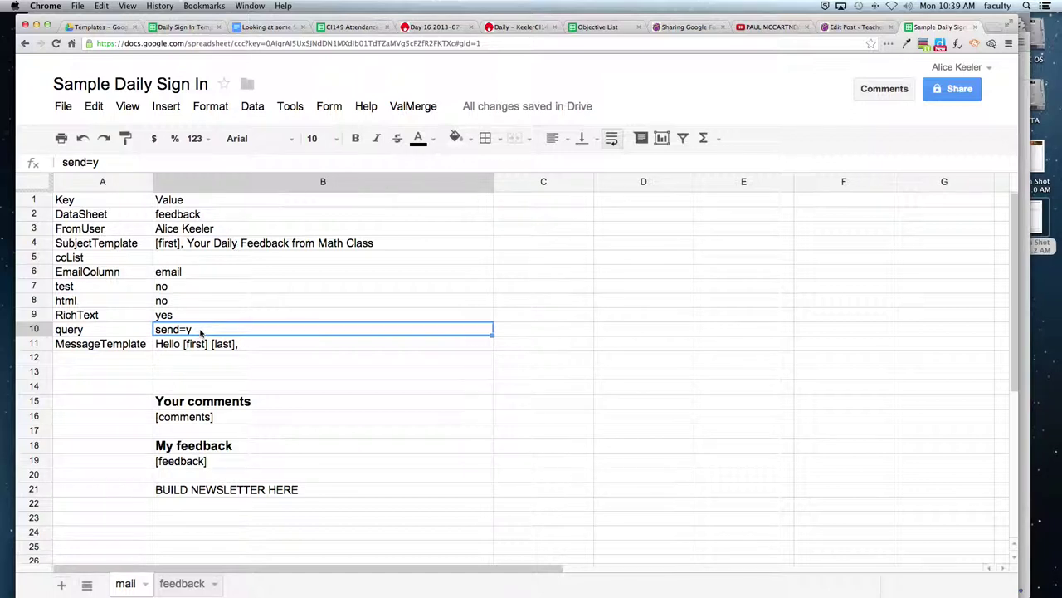
key("Delete")
key("super+z")
left_click(206, 370)
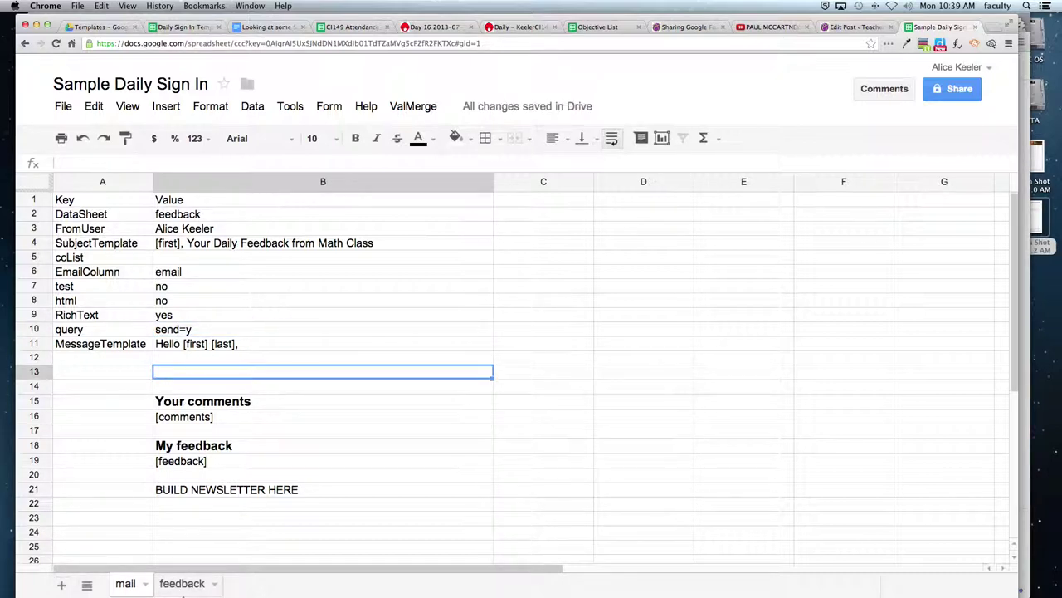
- Type trial 'y' entries down the send column from I2 to I11
left_click(179, 584)
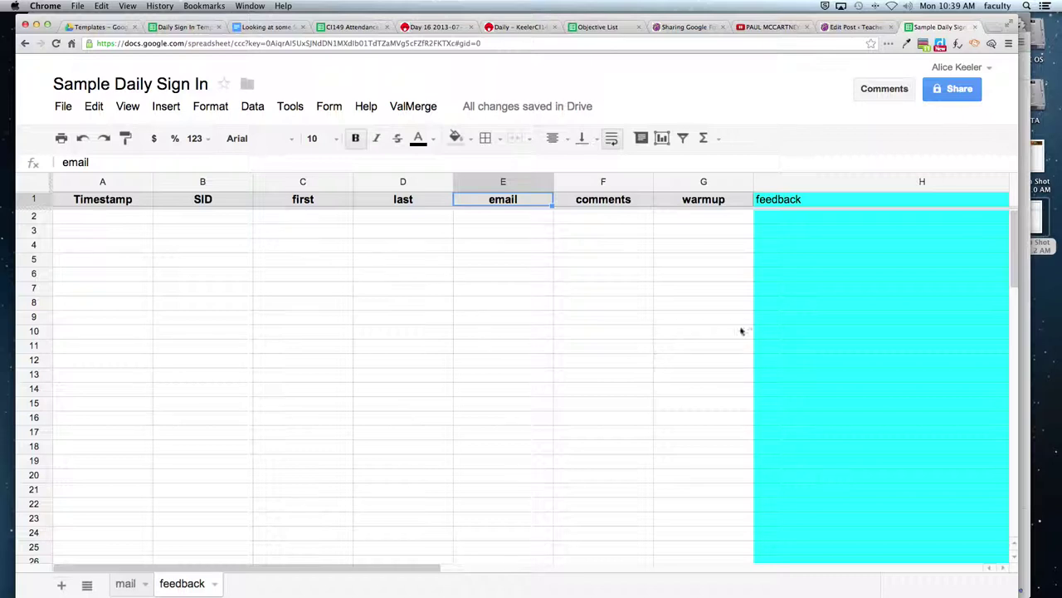
left_click(762, 294)
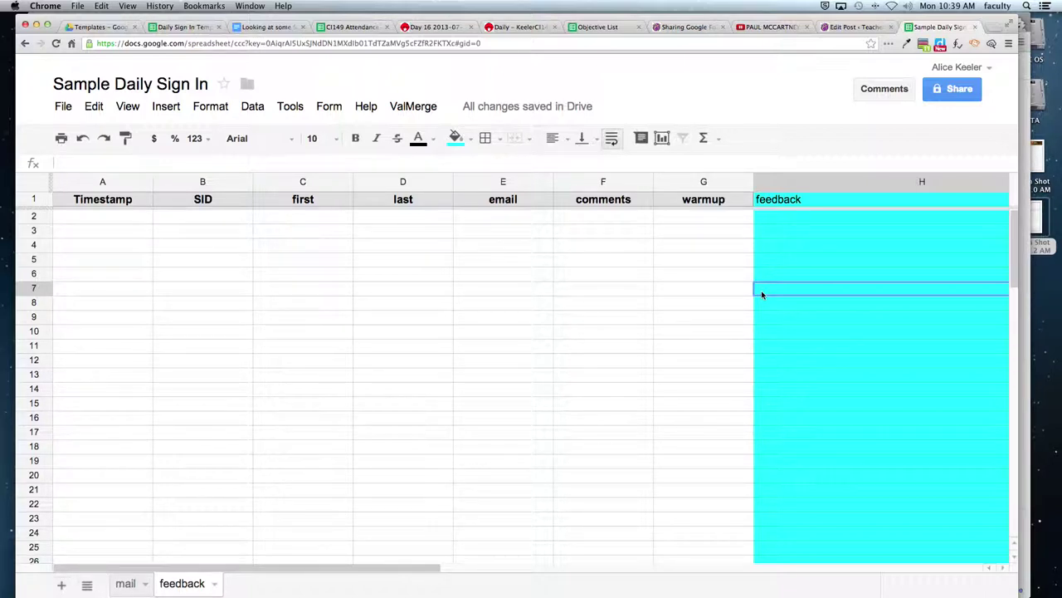
key("Right")
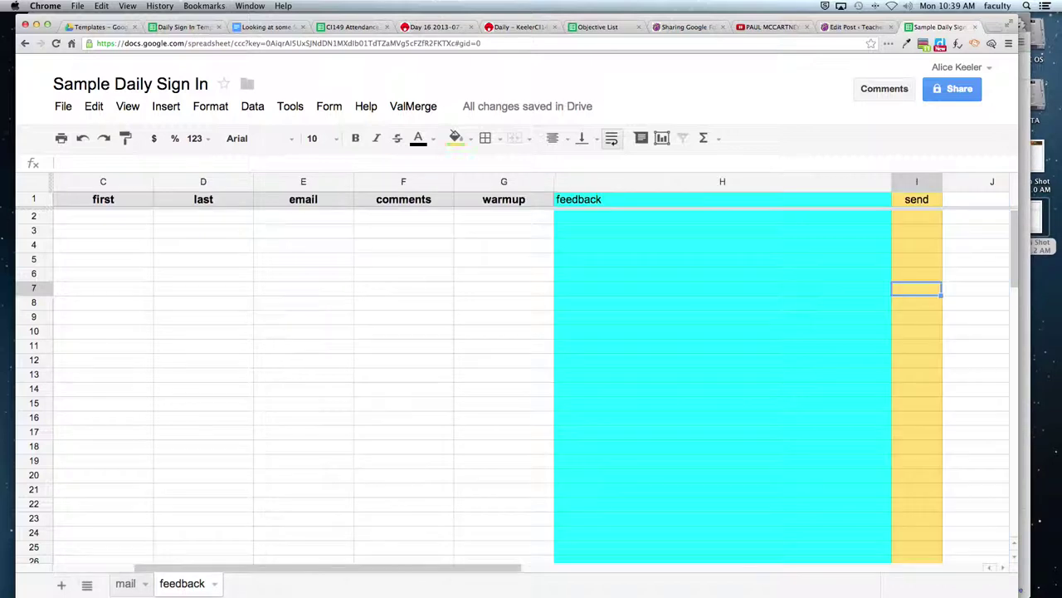
key("Up")
key("Up")
key("Up")
key("Up")
key("Up")
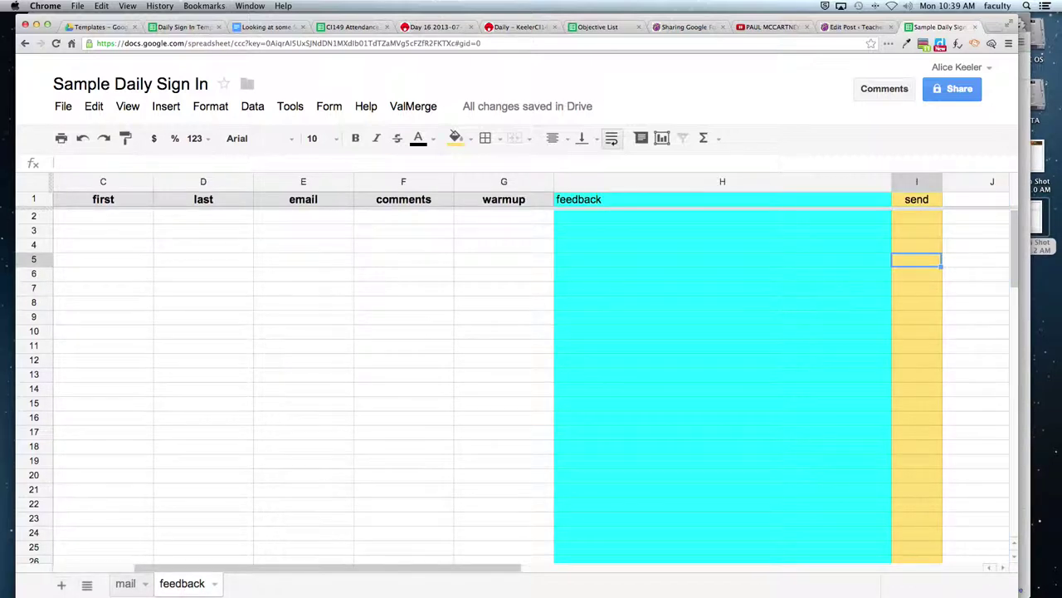
type("y")
key("Return")
type("y")
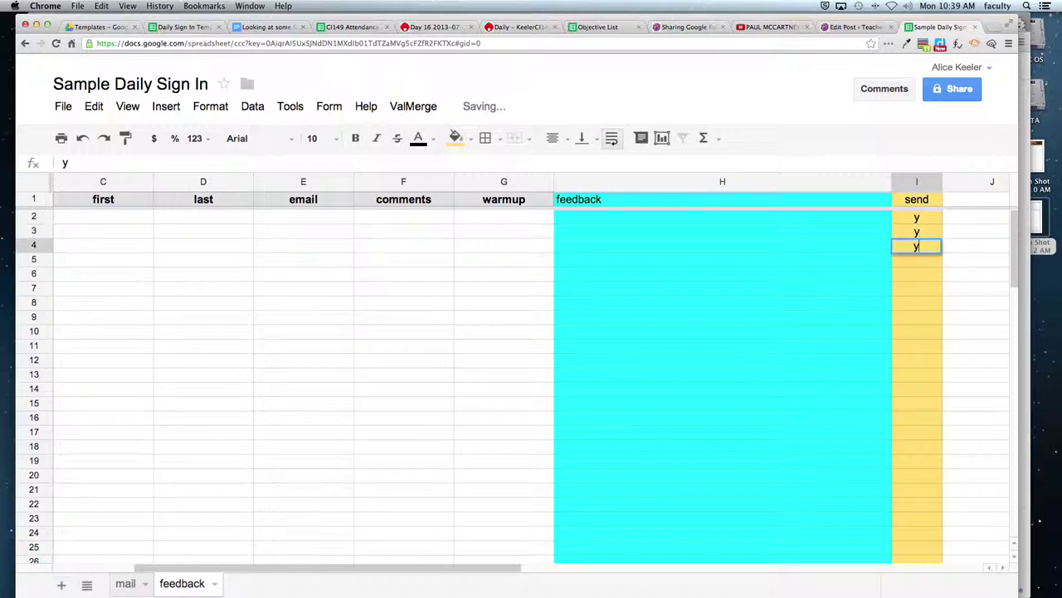
type(" y y y y y y y y")
key("Return")
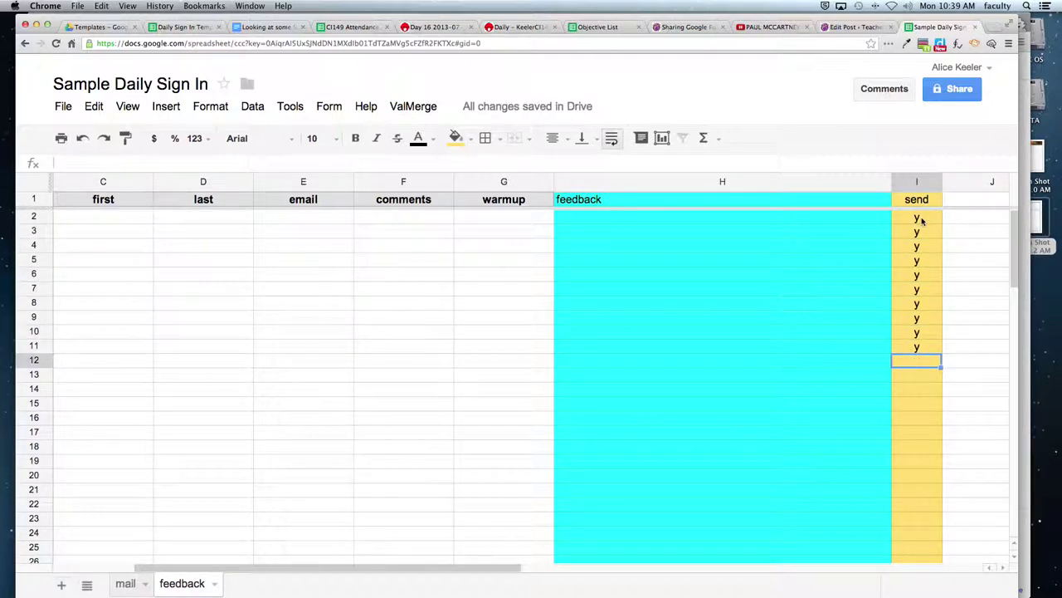
- Delete the trial 'y' values from I2:I15 and select the send column
left_click_drag(921, 219, 910, 415)
key("Delete")
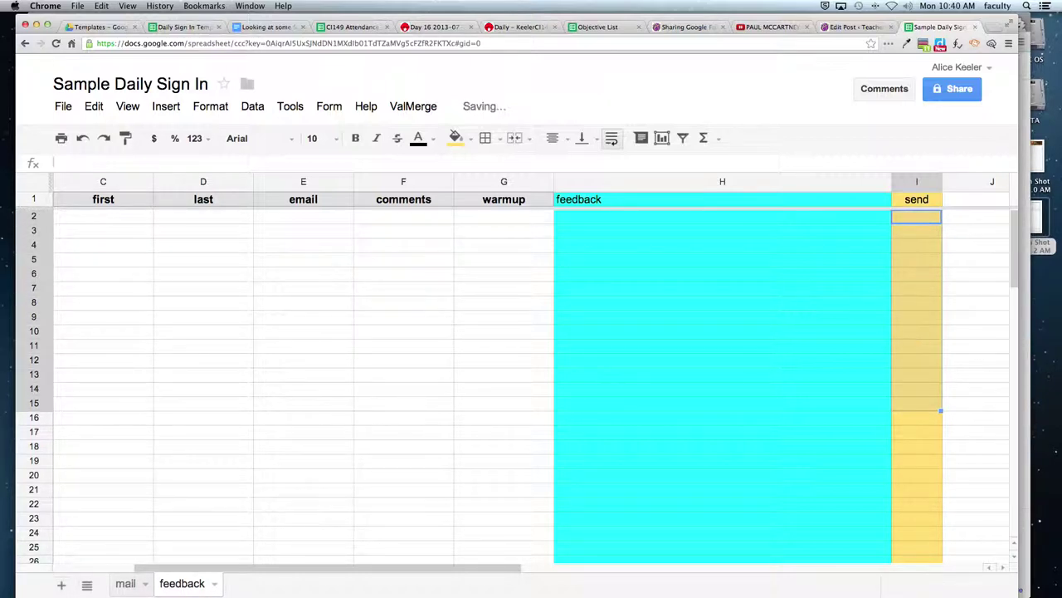
left_click(805, 404)
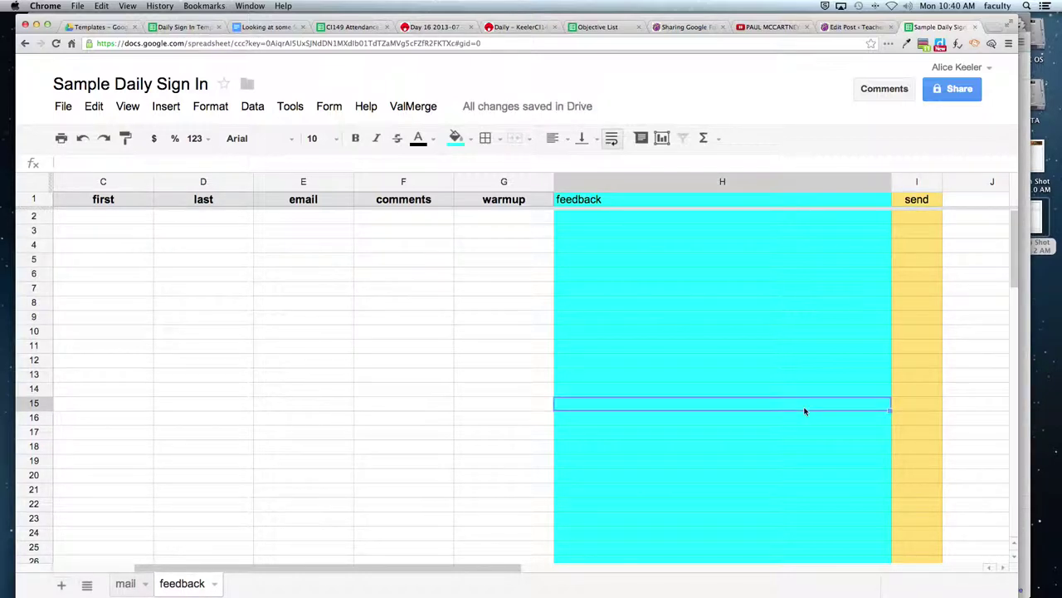
left_click(917, 181)
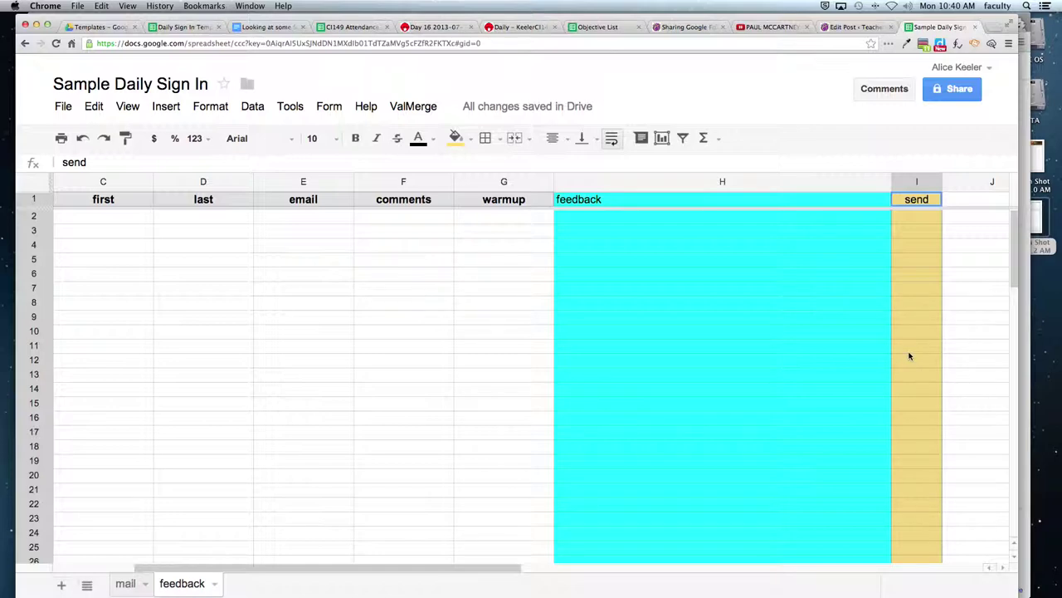
- Compare the MessageTemplate greeting in B11 with the feedback sheet's first header
left_click(122, 584)
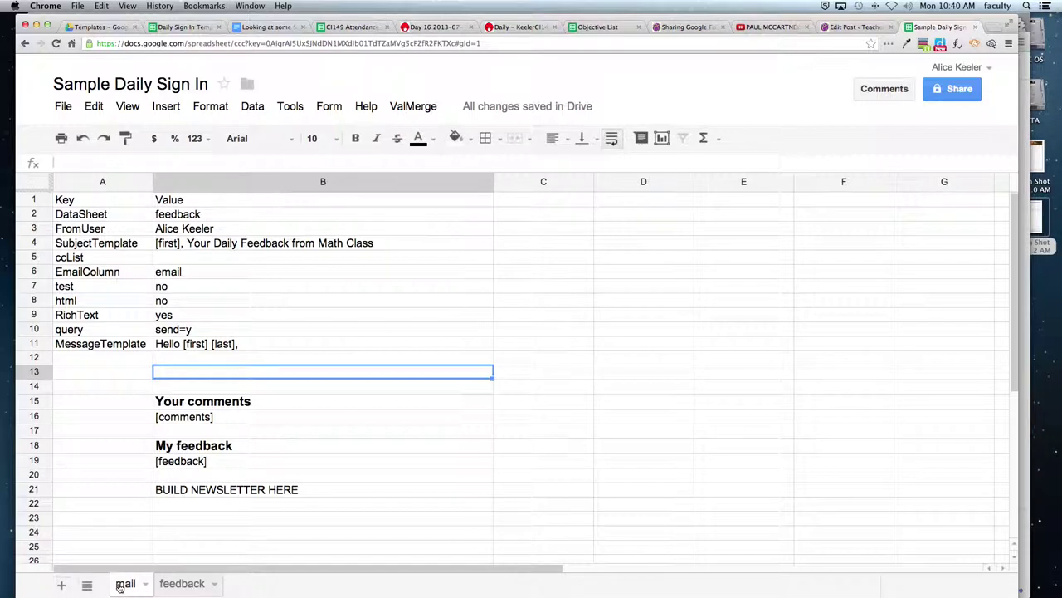
left_click(235, 345)
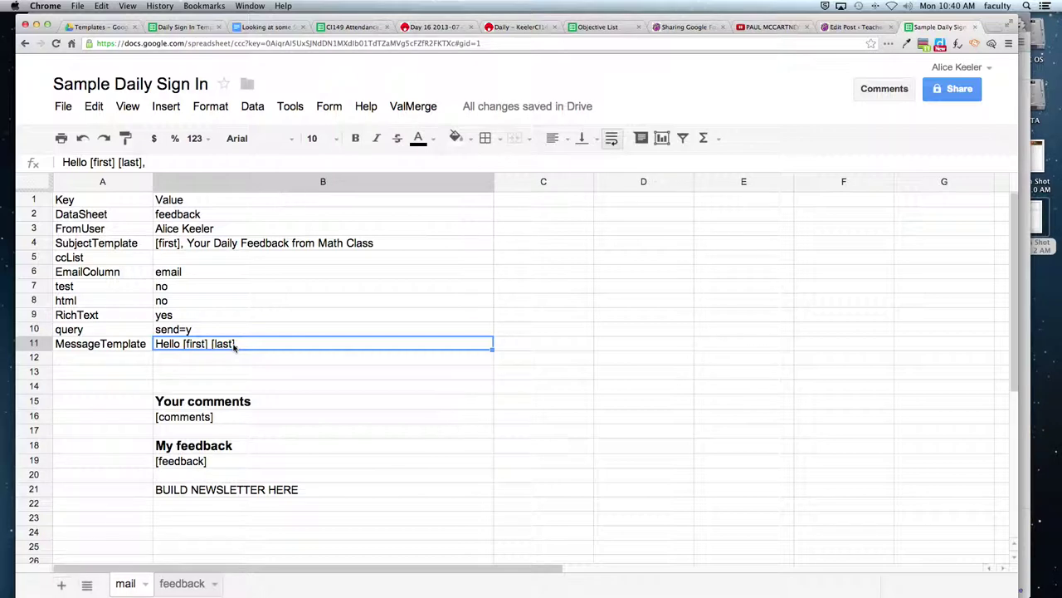
left_click(182, 583)
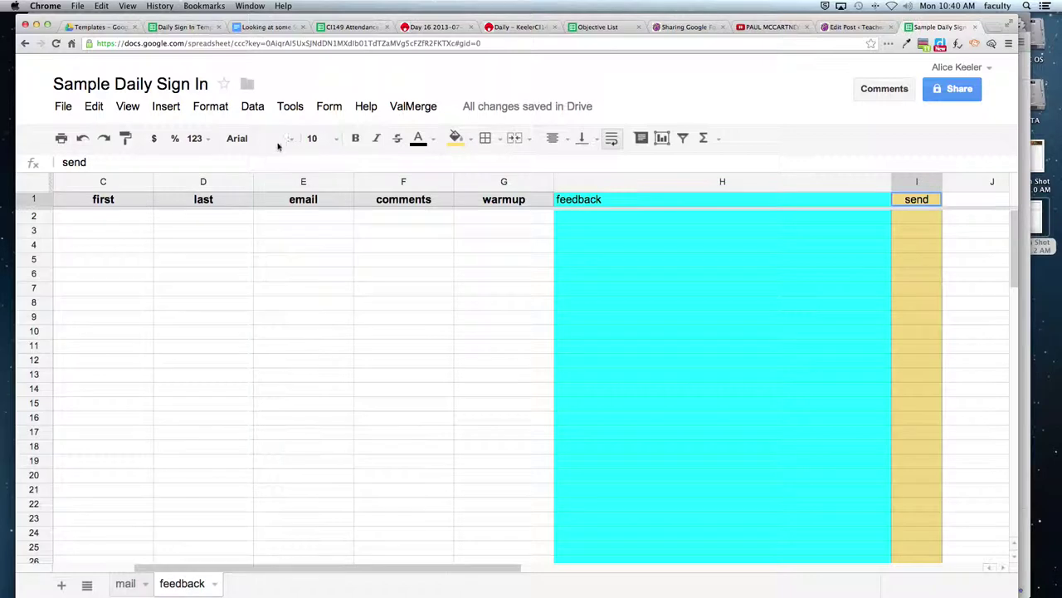
left_click(108, 202)
left_click(124, 583)
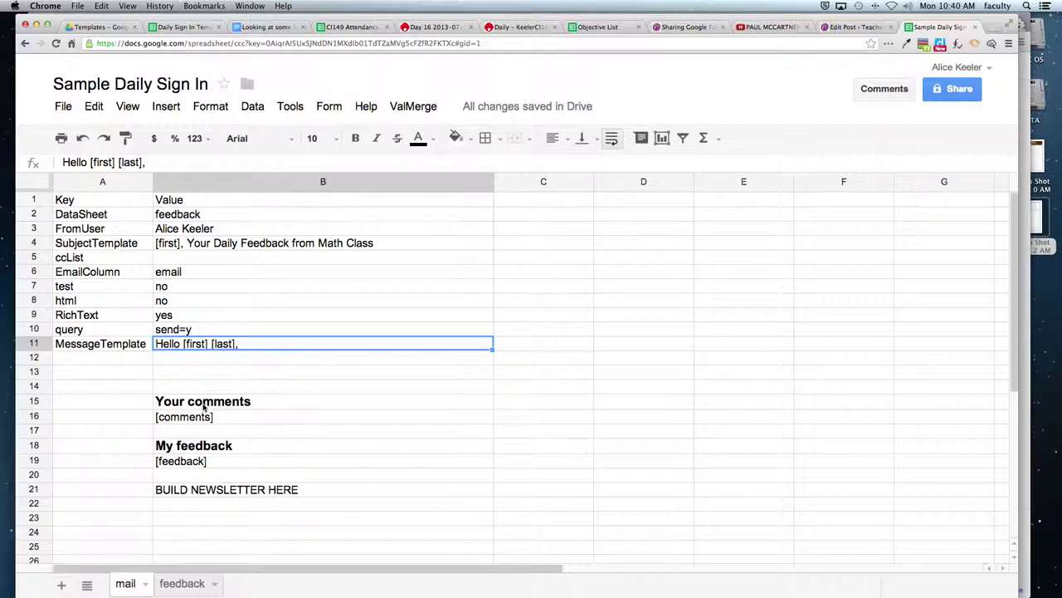
- Match the mail template's 'Your comments' [comments] placeholder to the comments column
left_click_drag(204, 407, 204, 418)
left_click(205, 406)
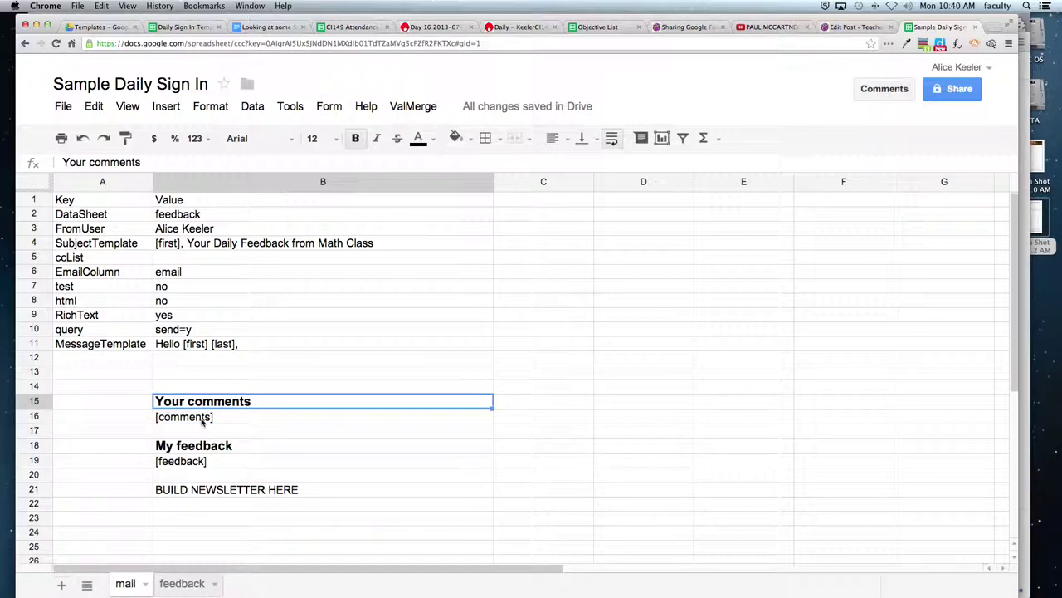
left_click(202, 427)
left_click(202, 417)
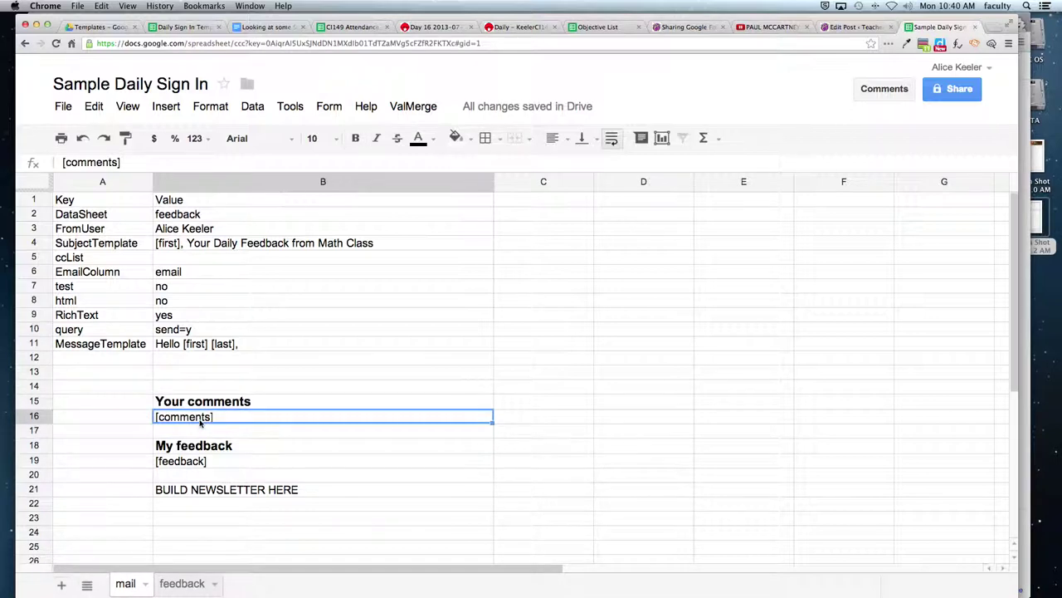
left_click(182, 584)
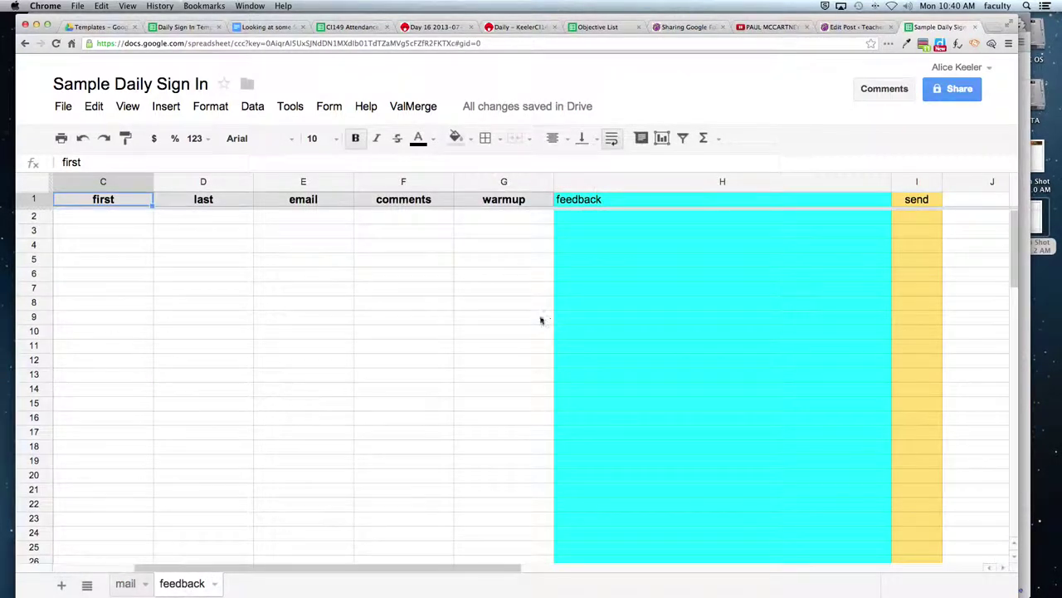
left_click(420, 182)
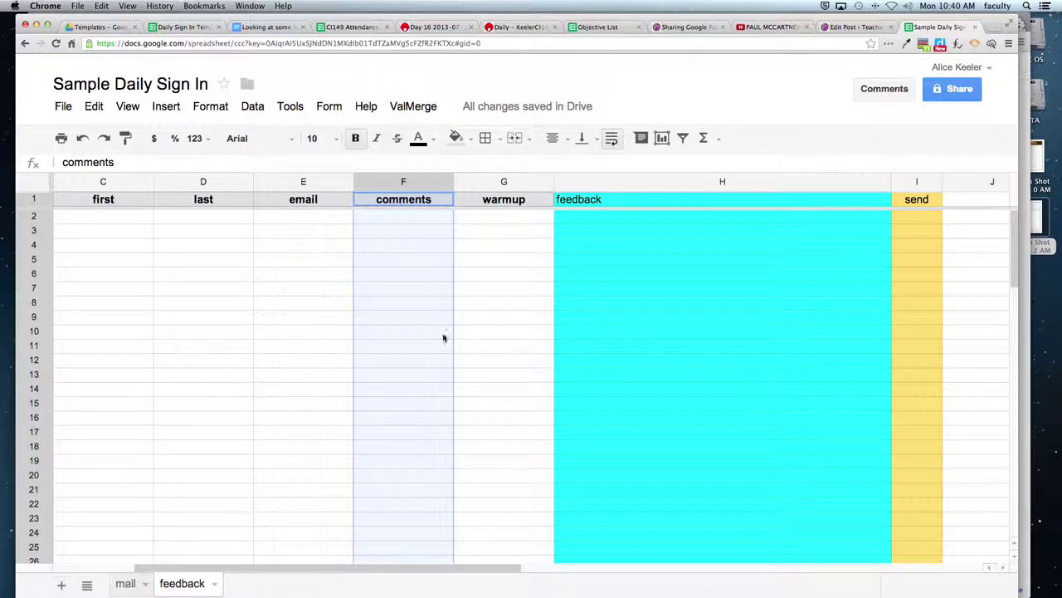
- Check the 'My feedback' [feedback] placeholder, then select feedback cell H2
left_click(124, 584)
left_click(229, 449)
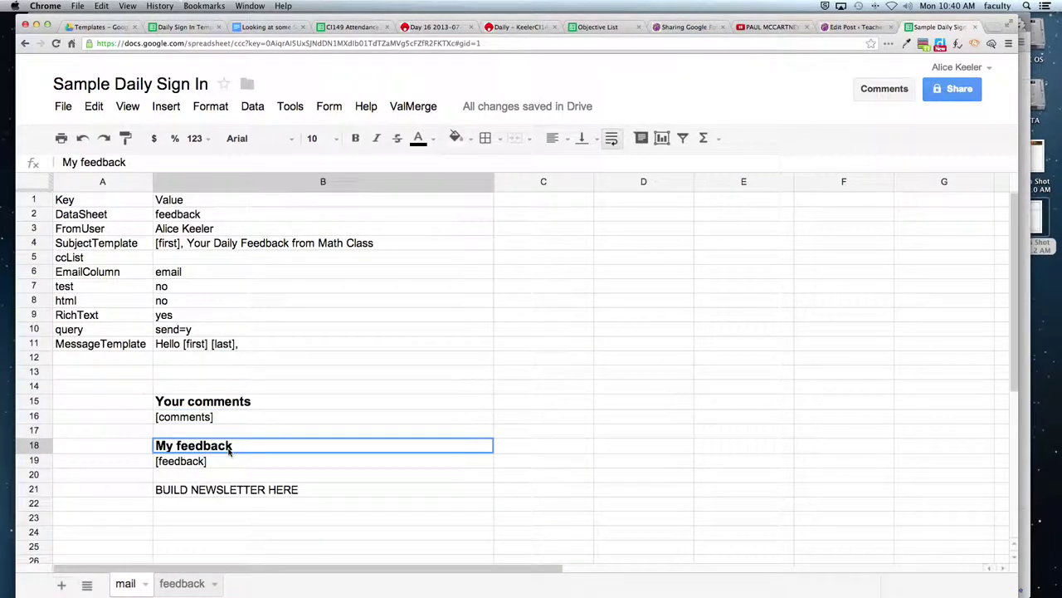
left_click_drag(229, 449, 229, 463)
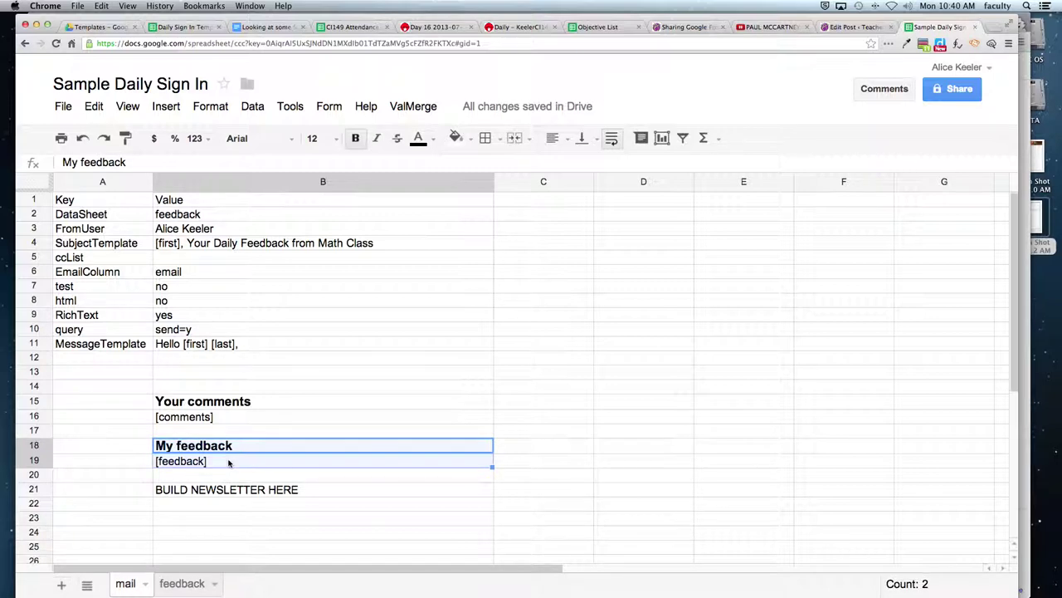
left_click(181, 584)
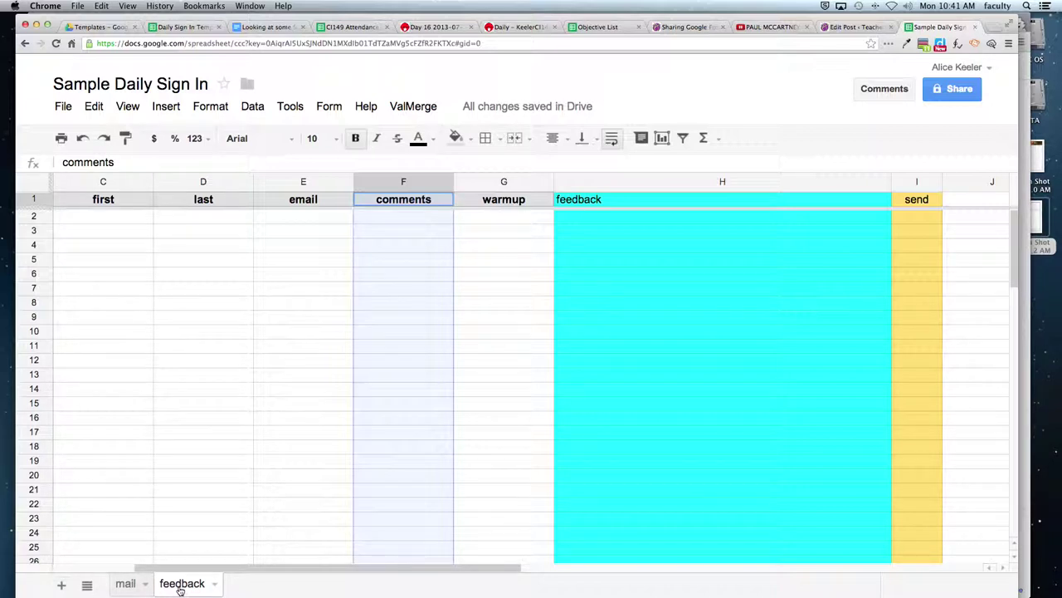
left_click(627, 218)
- Enter 'give feedback', 'good job' and 'You're awesome' into H2, H3 and H4
type("give feedback")
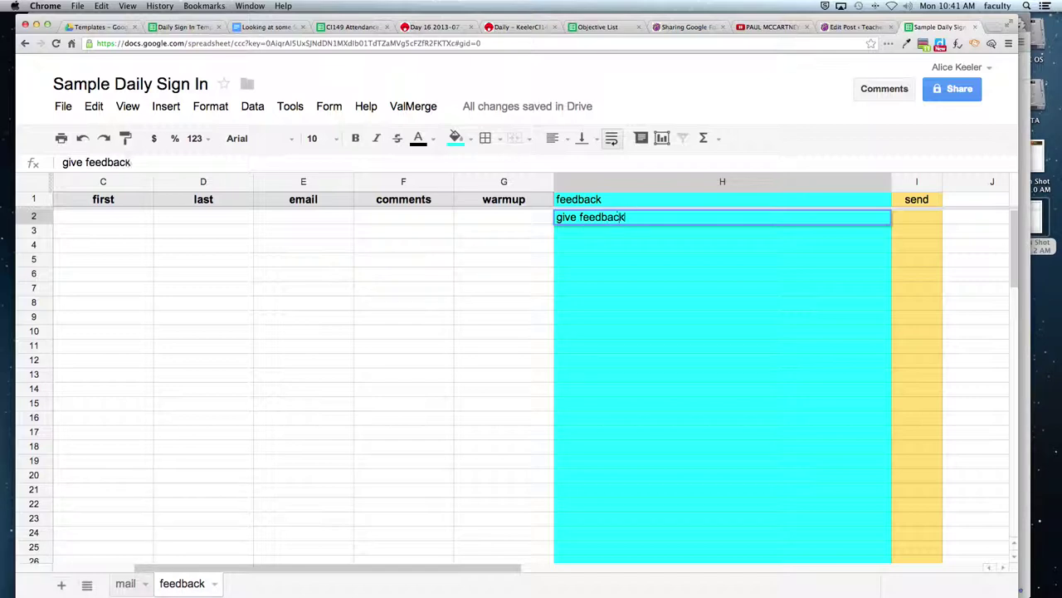
key("Return")
type("good job")
key("Return")
type("You're awesome")
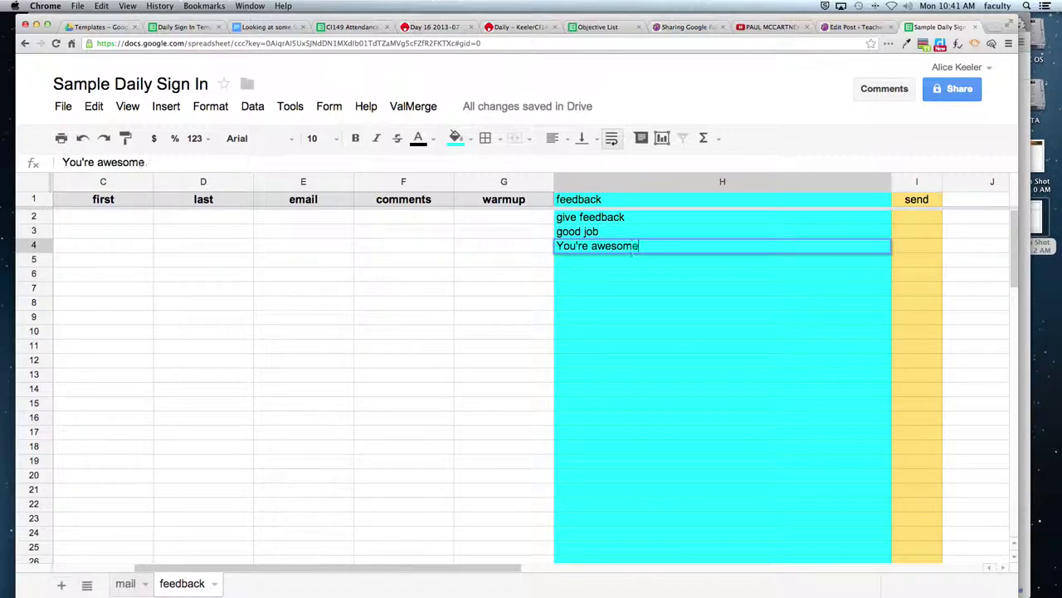
key("Return")
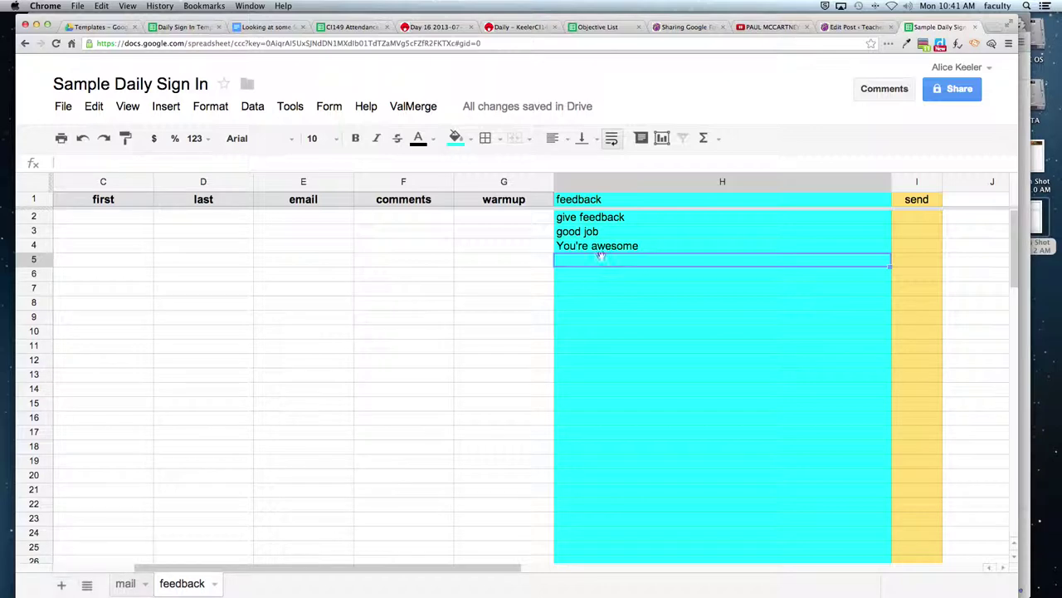
- Replace BUILD NEWSLETTER HERE in B21 with 'Reminder, there is a test tomorrow'
left_click(125, 583)
left_click(199, 467)
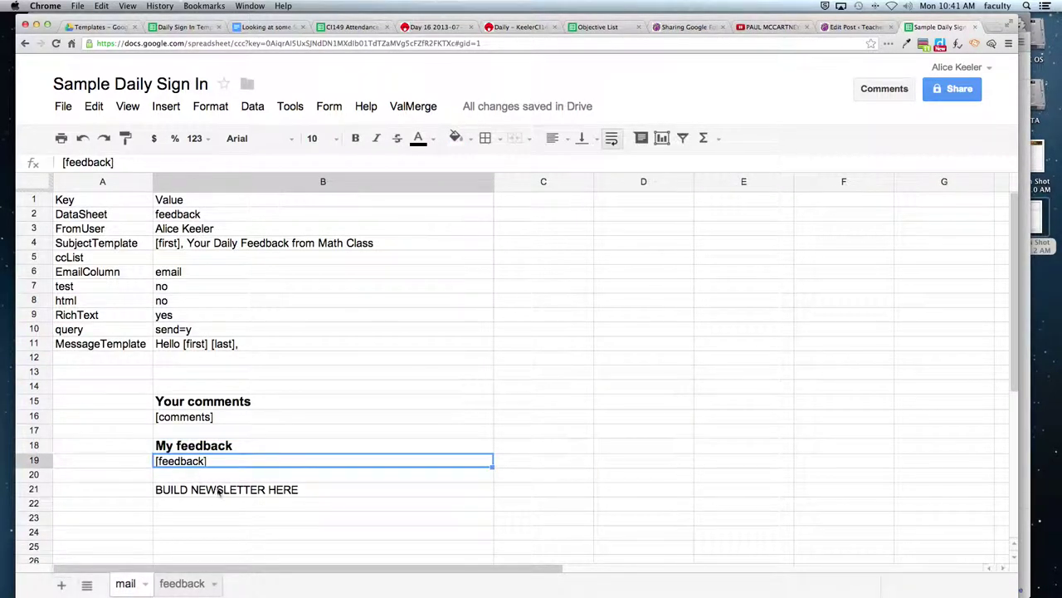
left_click(219, 492)
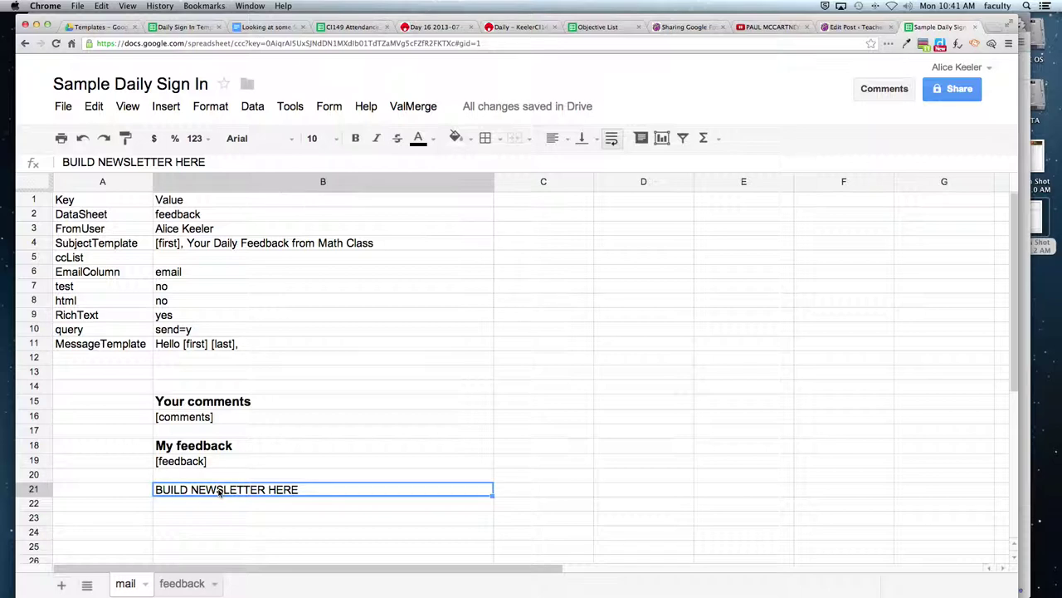
left_click_drag(219, 492, 448, 516)
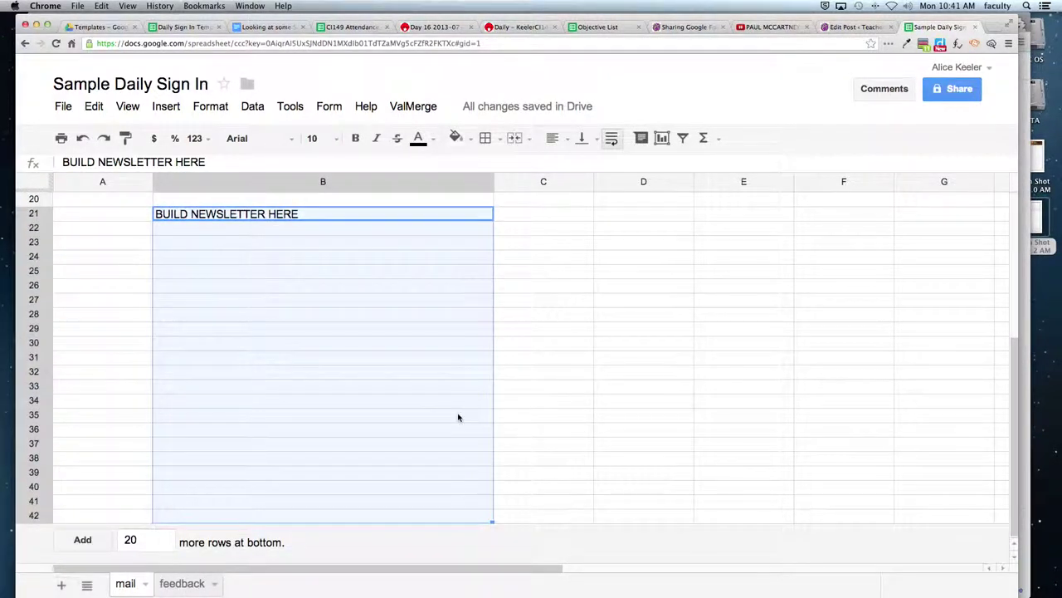
left_click(72, 286)
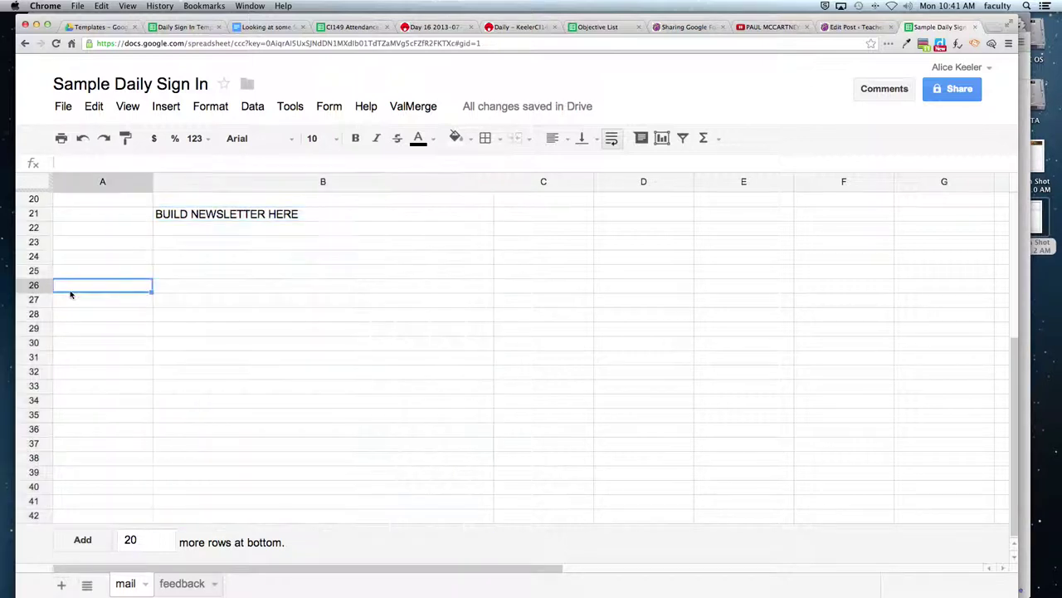
left_click(573, 336)
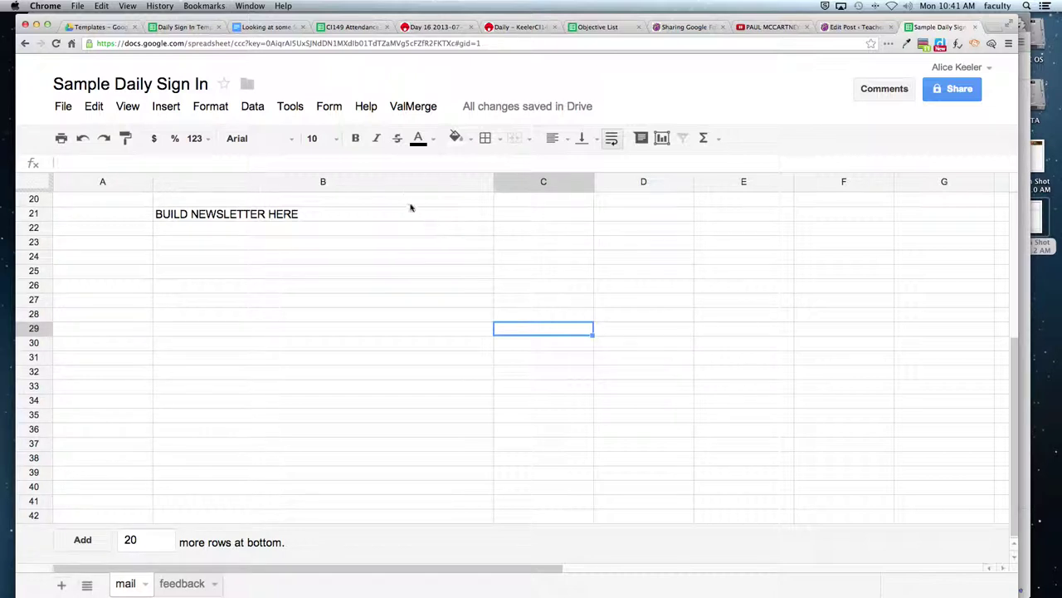
left_click(323, 214)
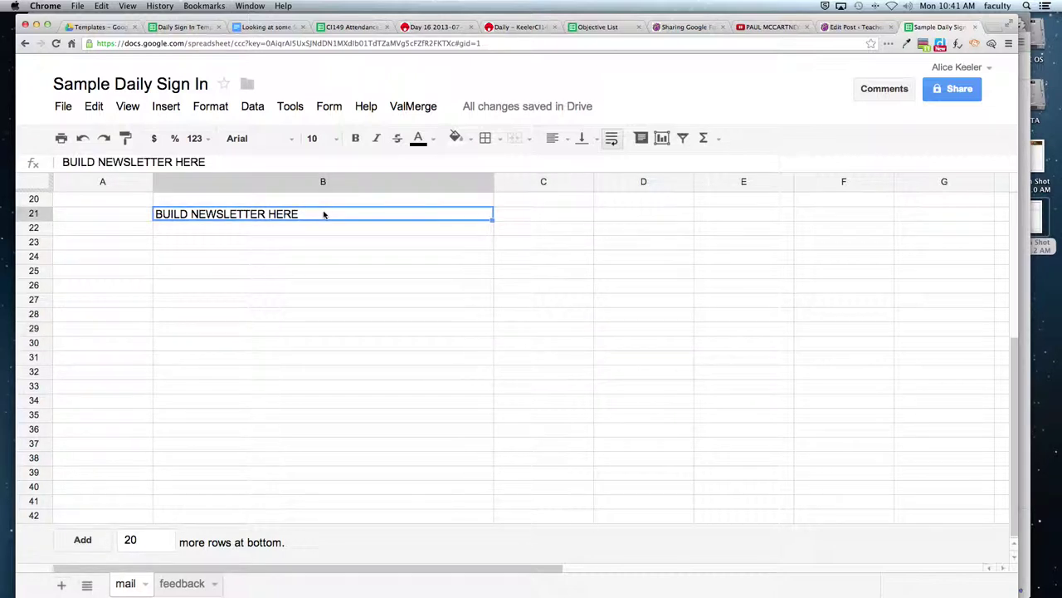
type("Rem")
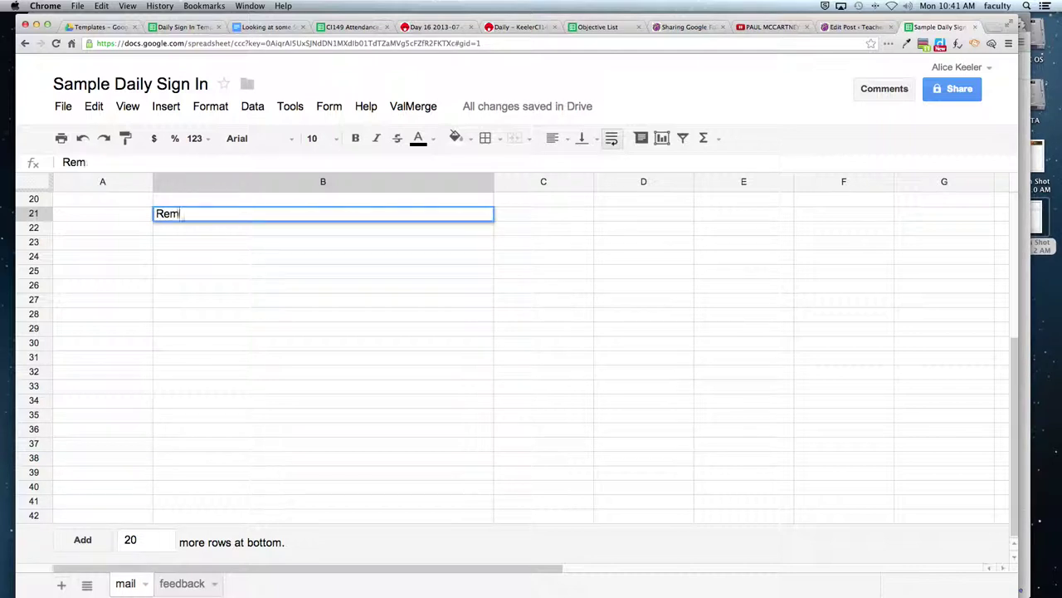
type("inder, there is a test tomorrow")
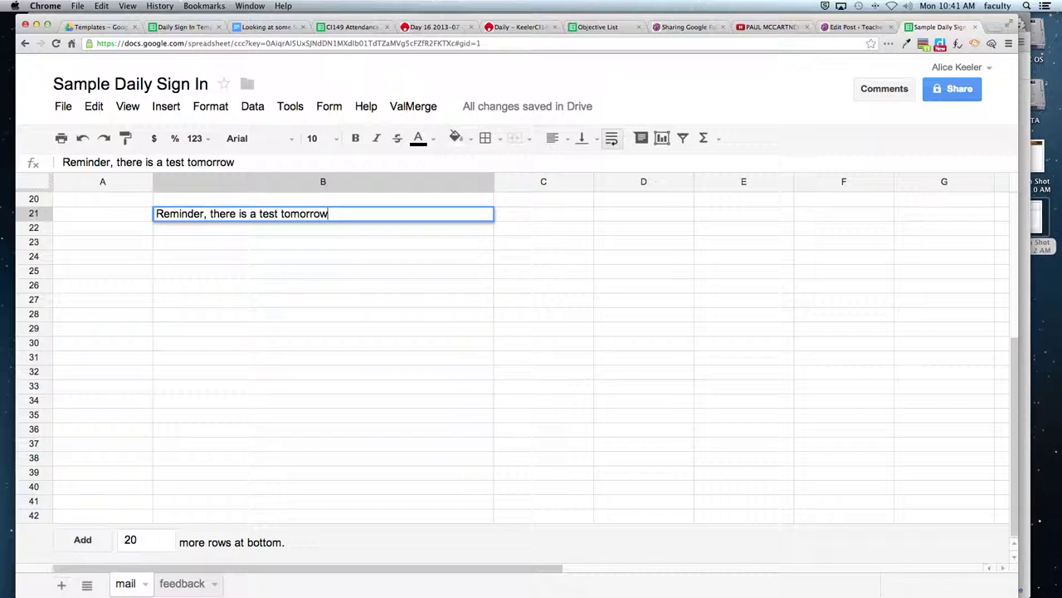
key("Return")
- Add a B23 note saying the test review is on the teacher's students webpage
key("Return")
type("Many students were asking where the test review is, it is on my website: http://alicekeeler.com/students")
key("Return")
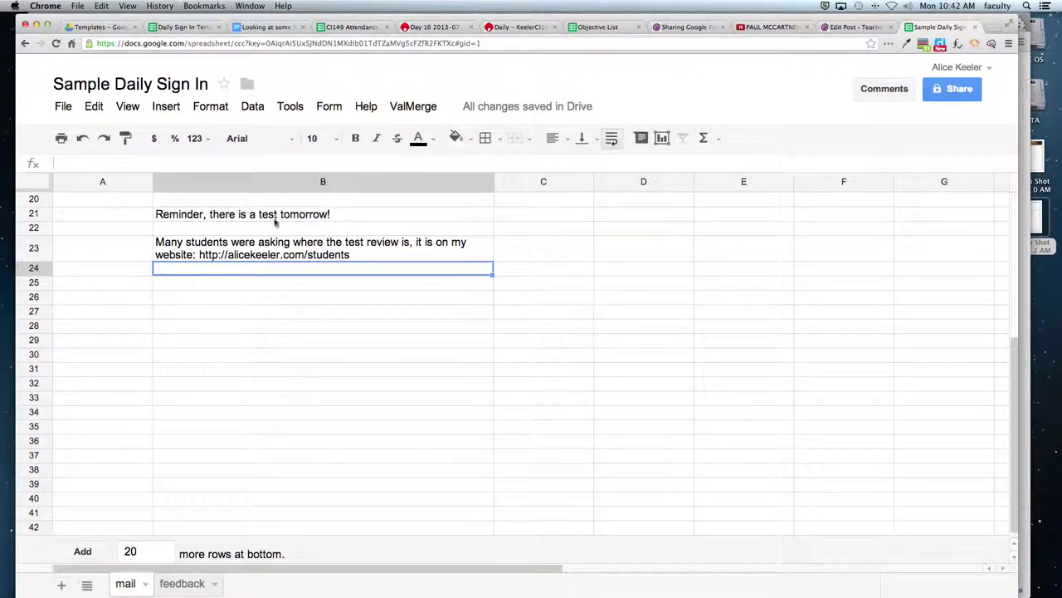
- Select newsletter cells B21:B31, then add 20 more rows at the sheet's bottom
scroll(313, 313, "up", 3)
left_click_drag(309, 265, 323, 417)
right_click(324, 417)
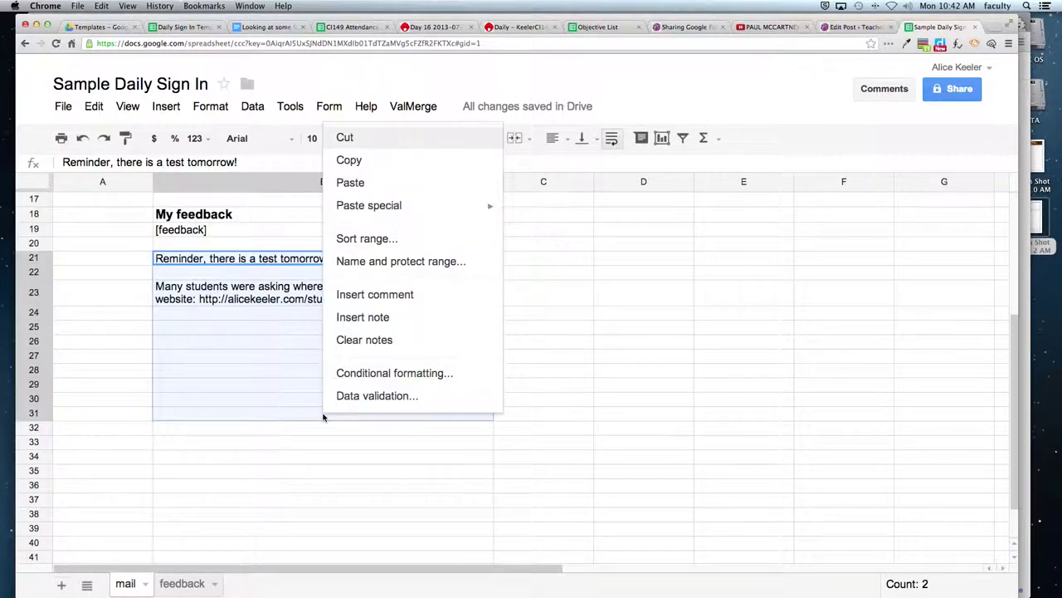
left_click(300, 413)
scroll(296, 462, "down", 3)
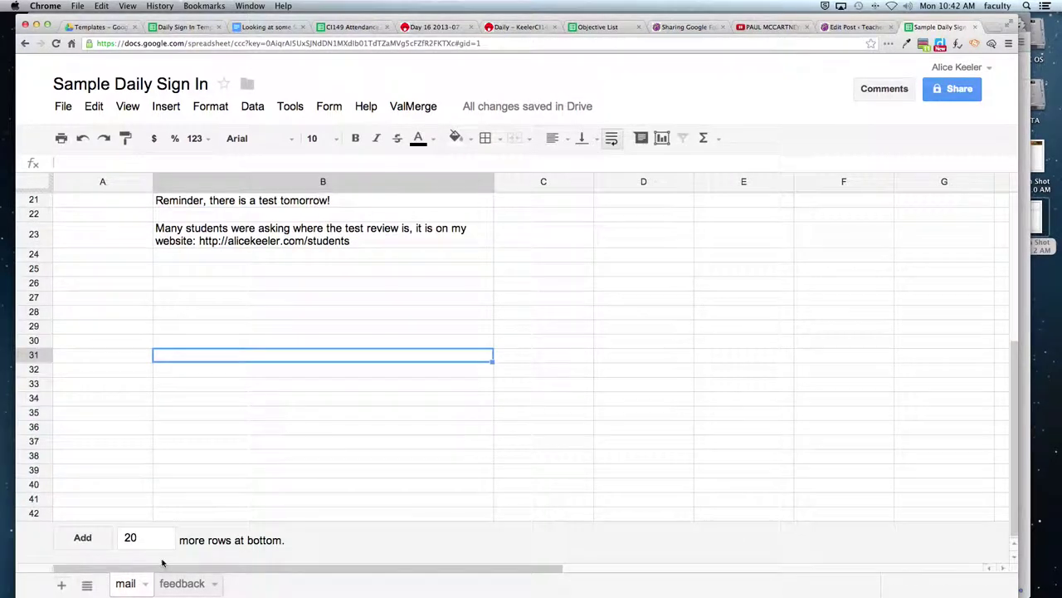
left_click(84, 538)
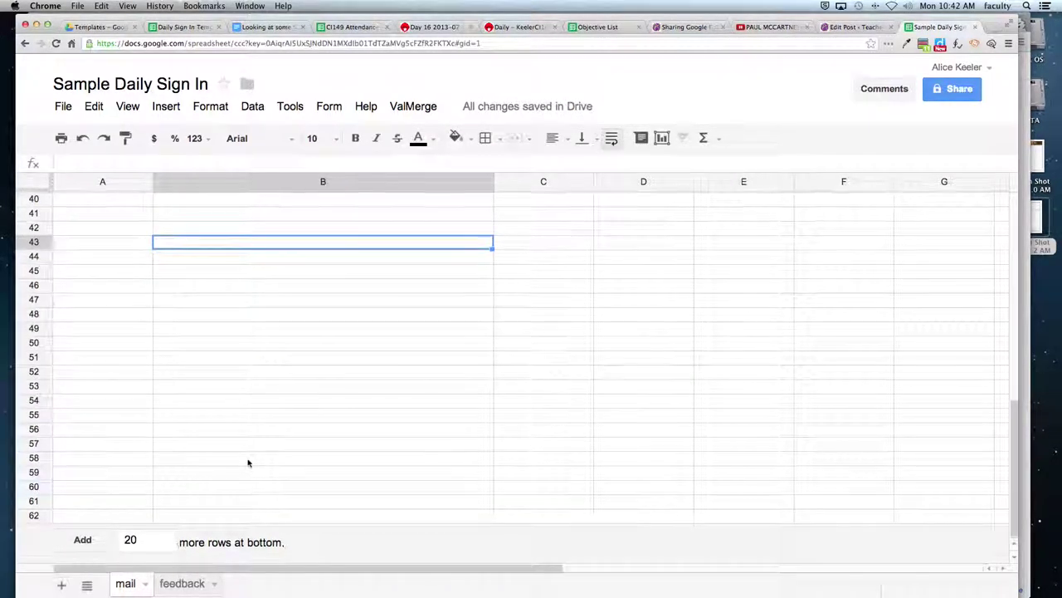
scroll(247, 463, "up", 8)
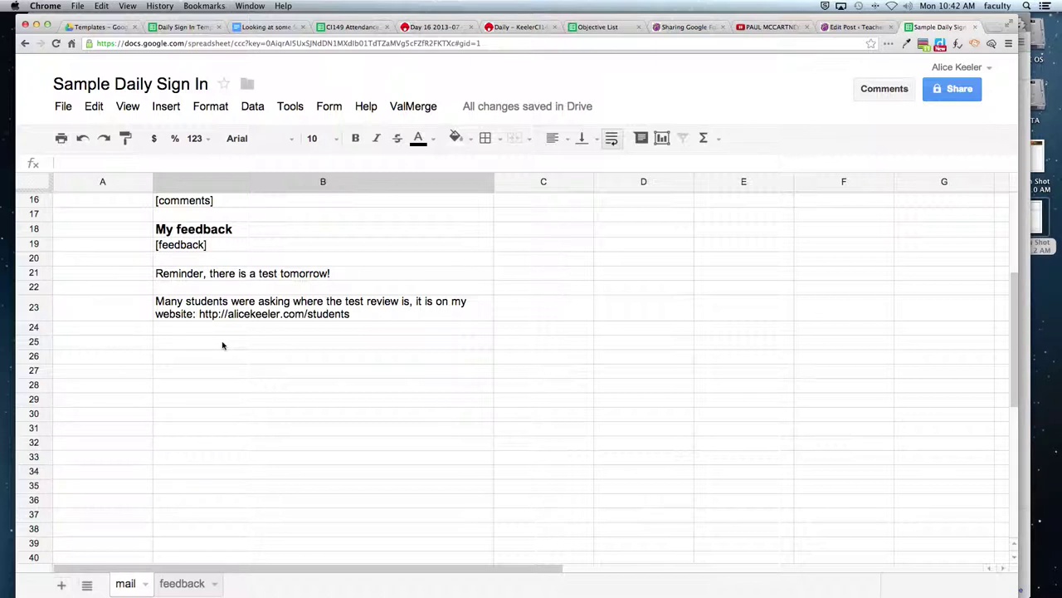
- Fill the B23 review note with cyan and make the B21 test reminder bold
left_click(223, 275)
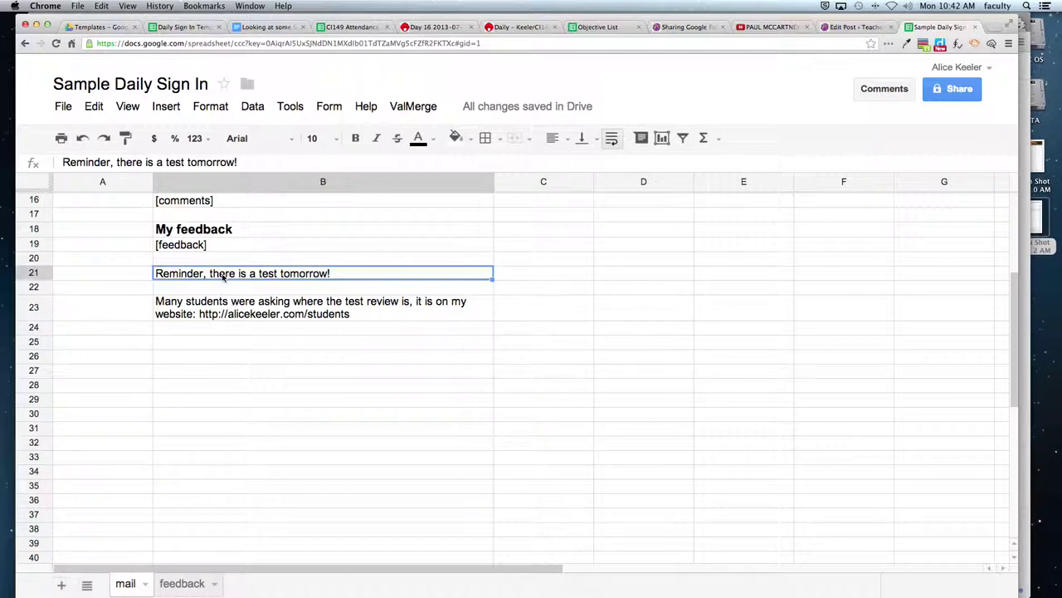
left_click(227, 317)
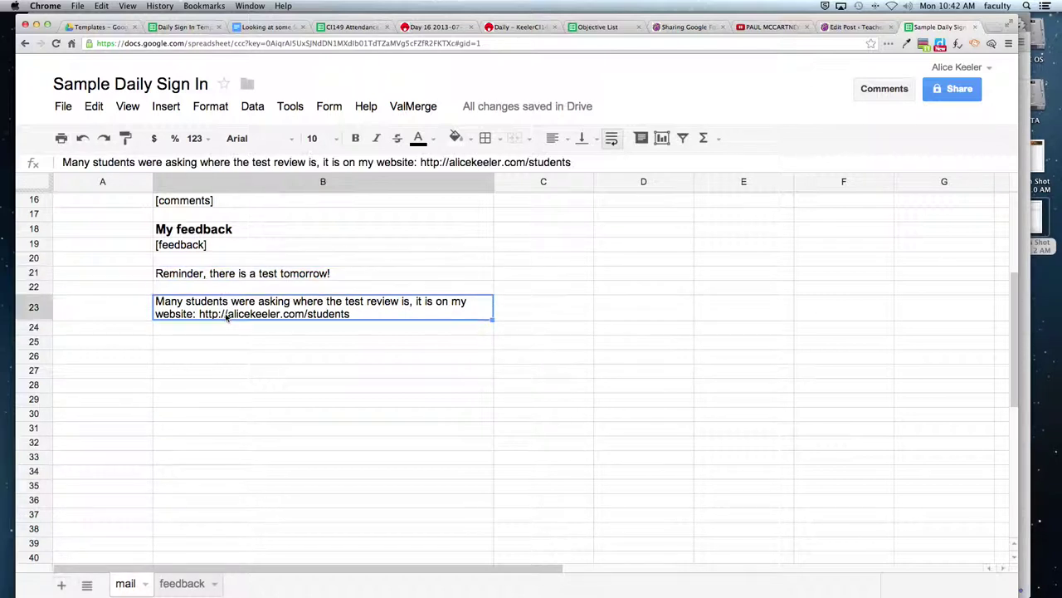
left_click(455, 137)
left_click(533, 209)
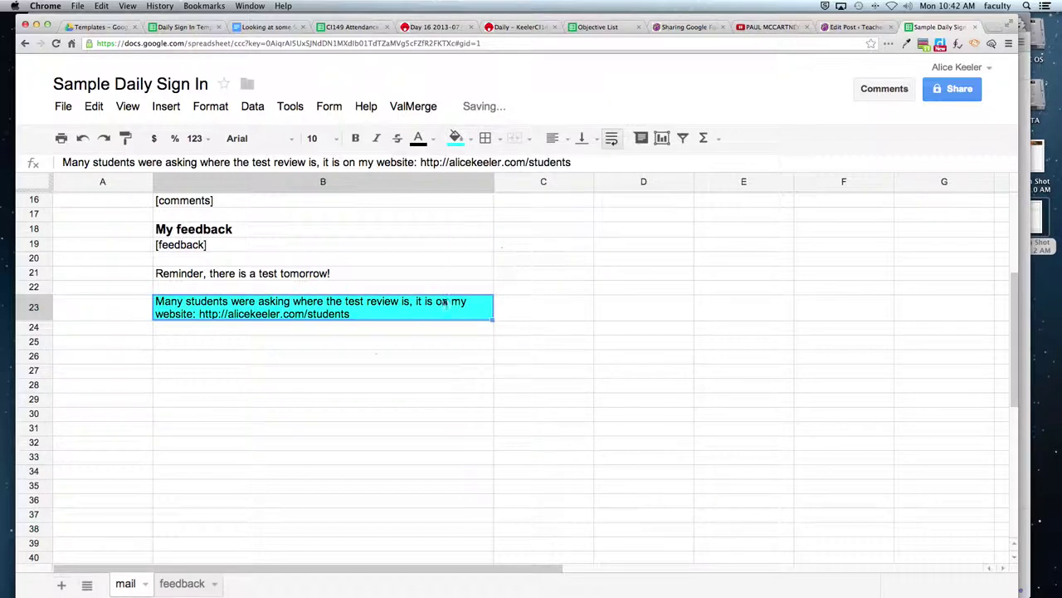
left_click(287, 280)
key("super+b")
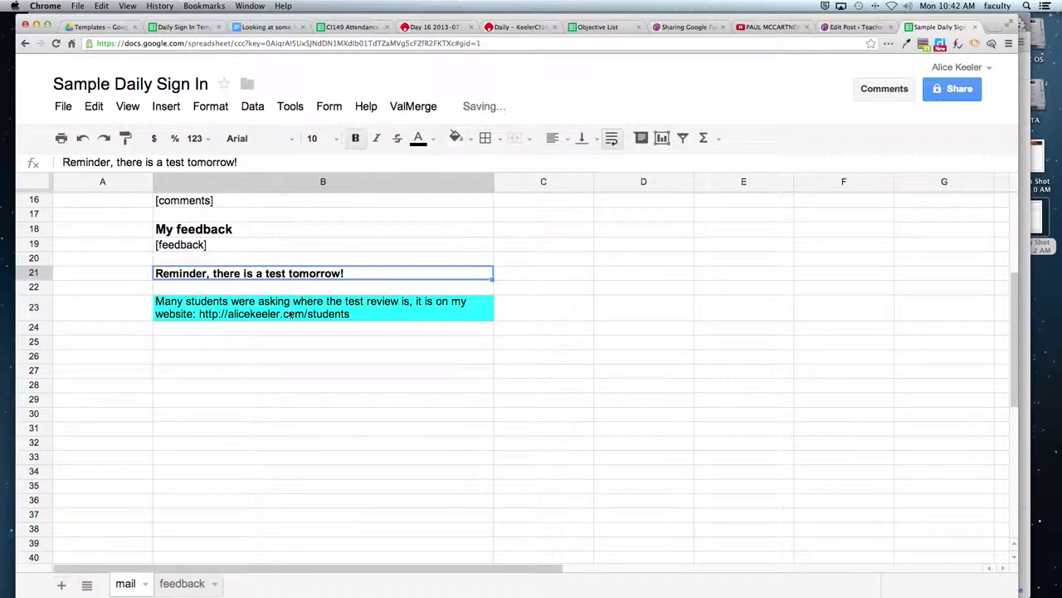
- Select the RichText setting row A9:B9
left_click(304, 367)
scroll(303, 366, "up", 5)
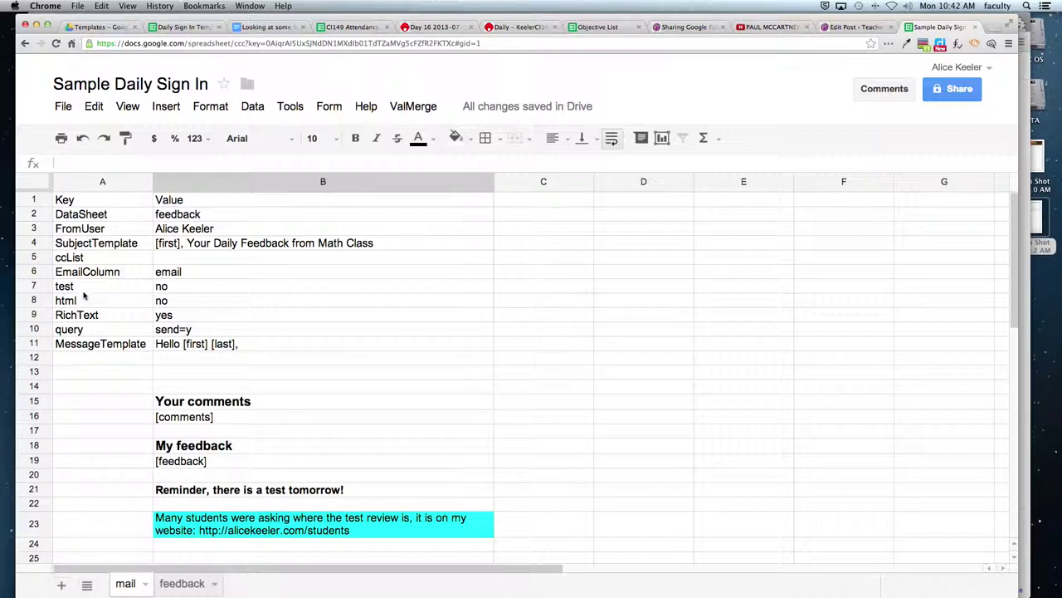
left_click_drag(87, 318, 186, 315)
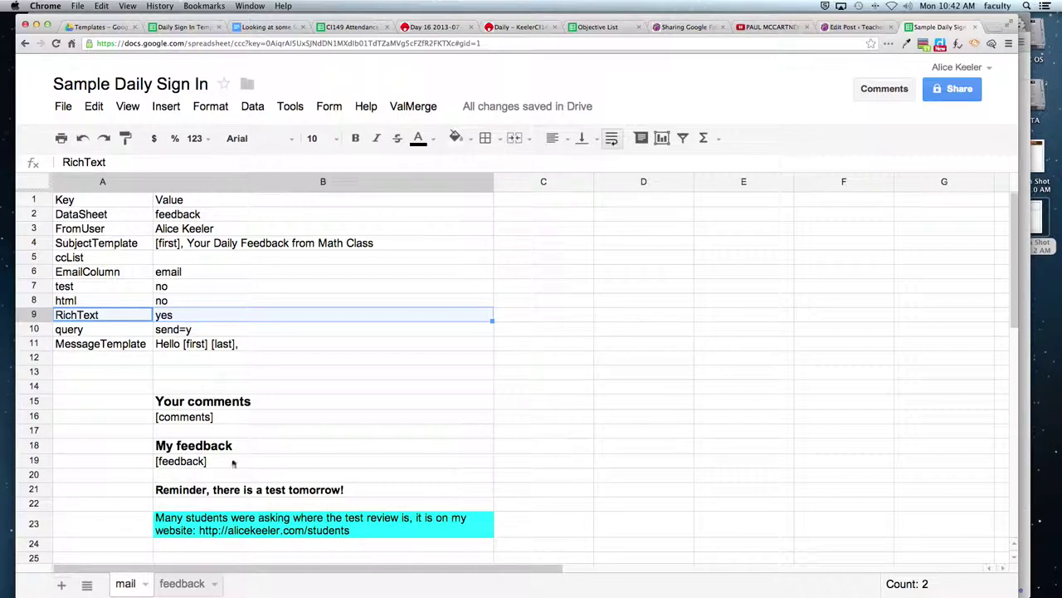
- From the bold B21 reminder, use the Form menu to open the linked form's editor
left_click(248, 496)
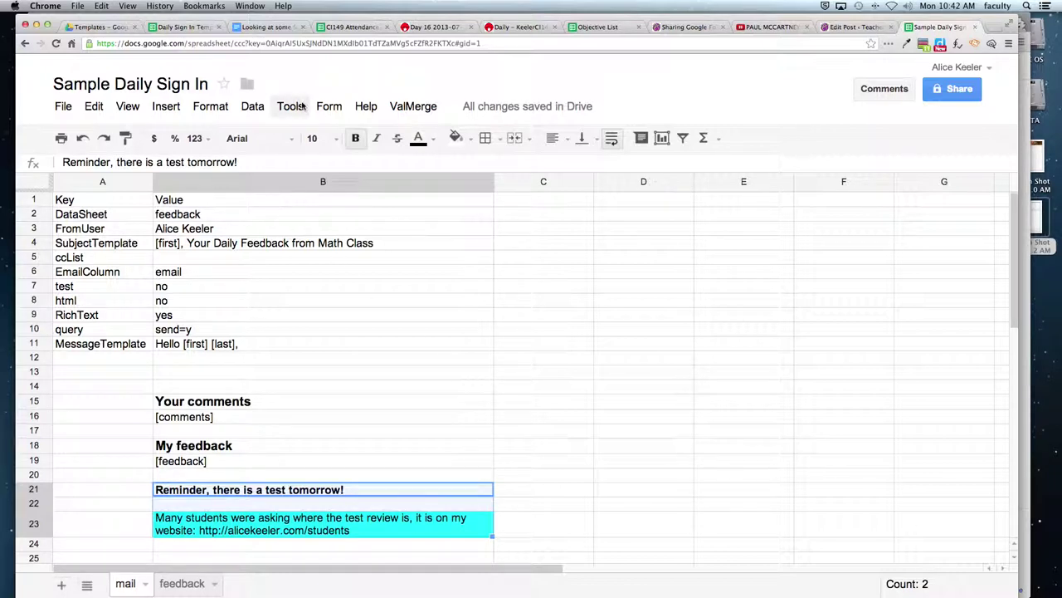
left_click(329, 109)
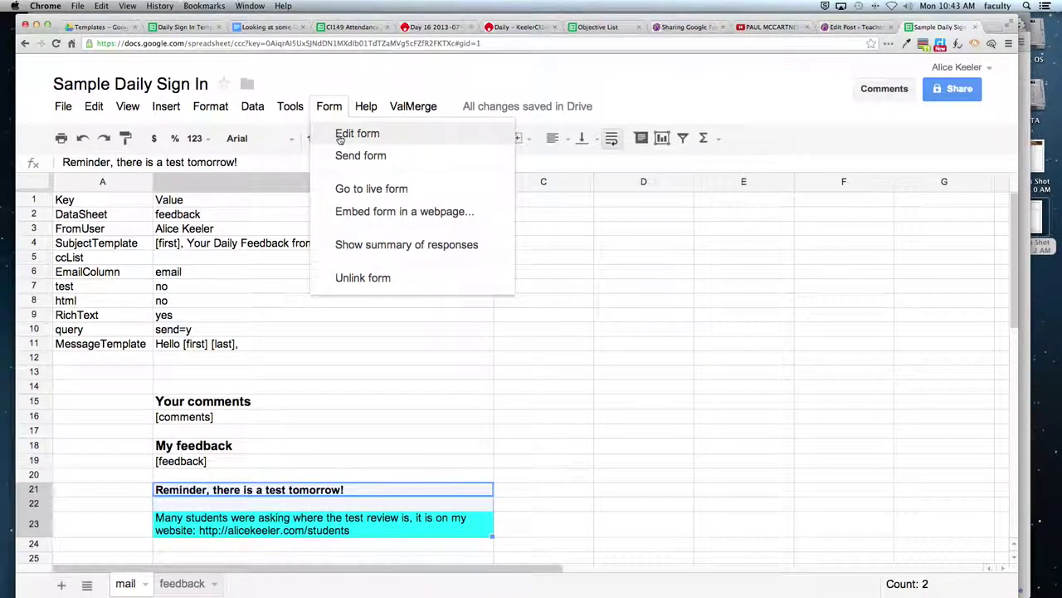
left_click(340, 137)
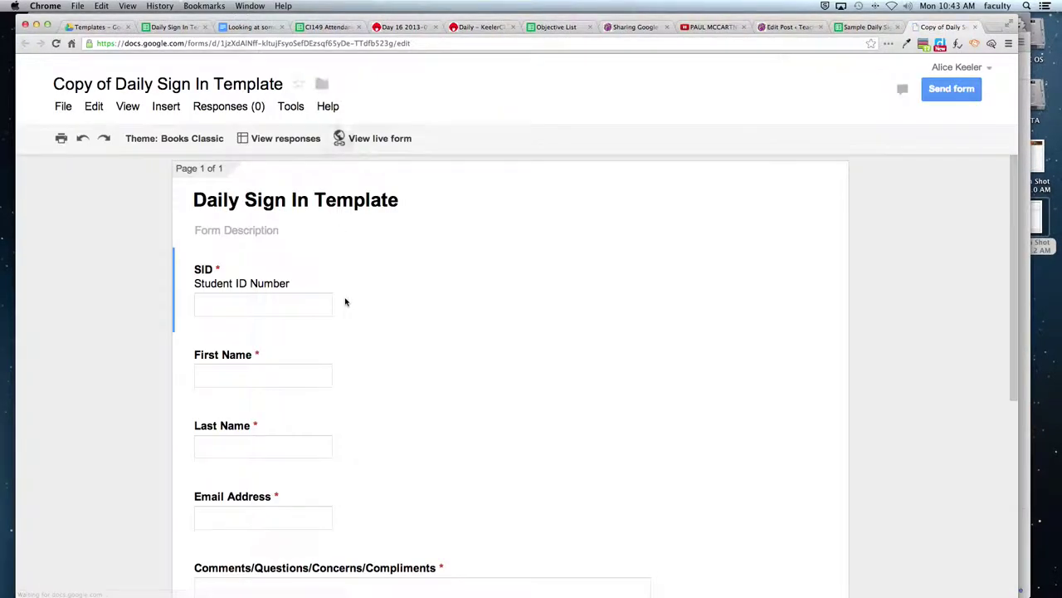
- Scroll through the linked form's questions, then return to the Sample Daily Sign In spreadsheet
scroll(347, 301, "down", 2)
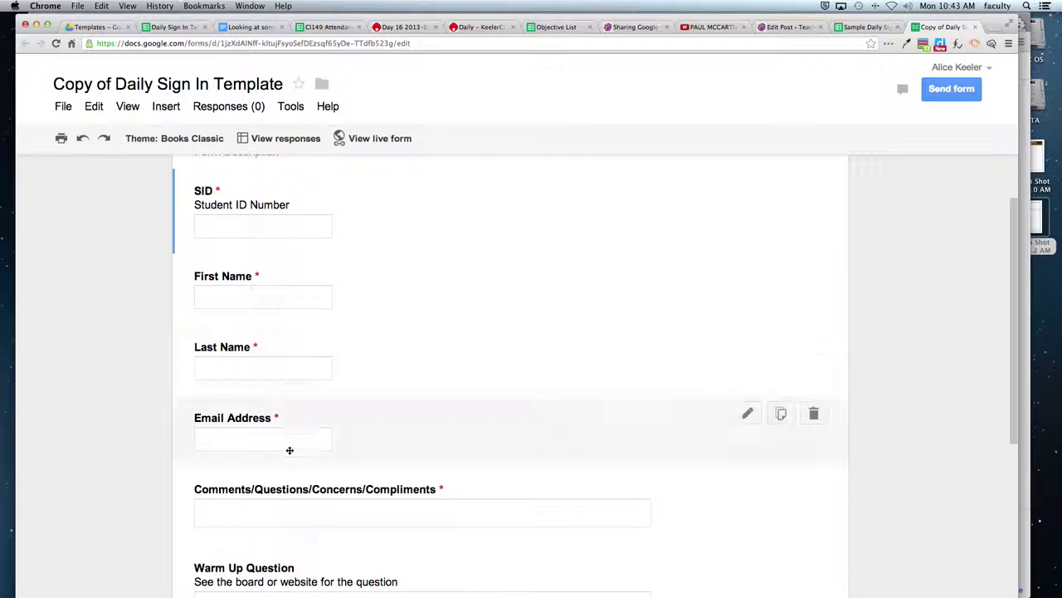
scroll(289, 479, "down", 3)
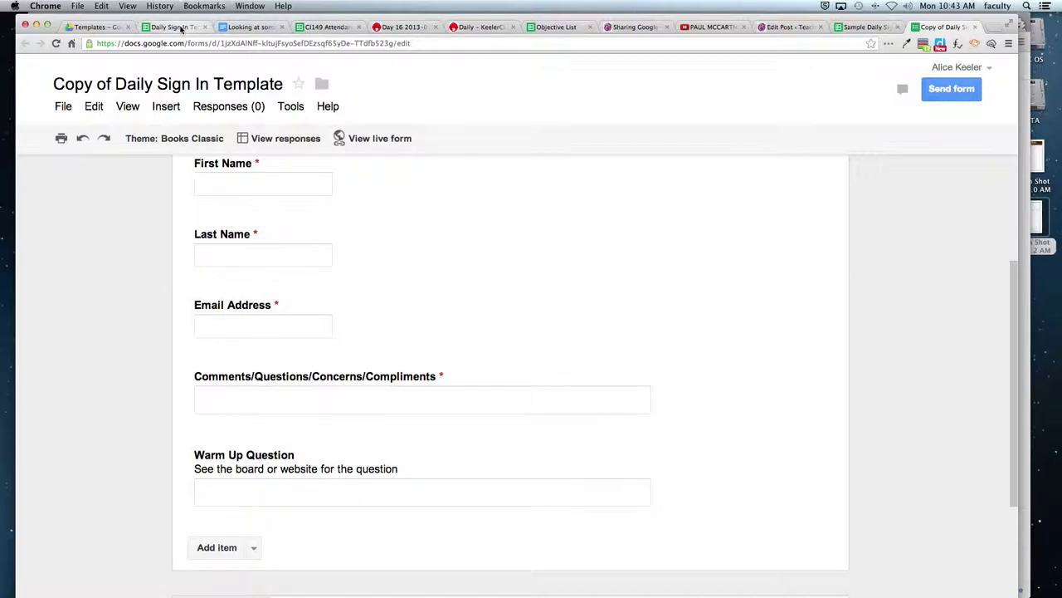
left_click(867, 27)
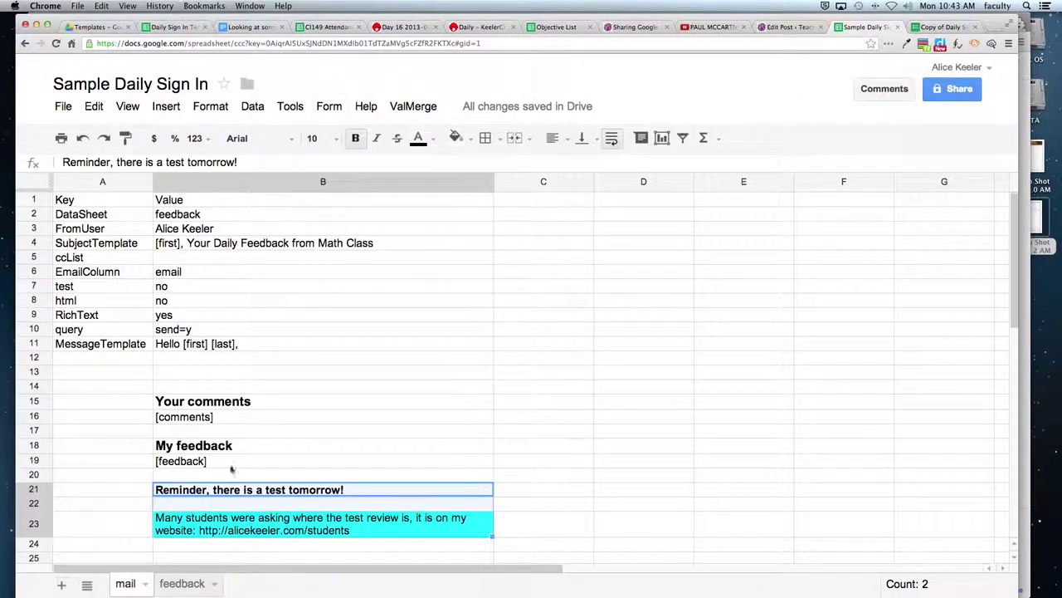
- Switch to the feedback sheet and check the form editor's questions before returning
left_click(182, 584)
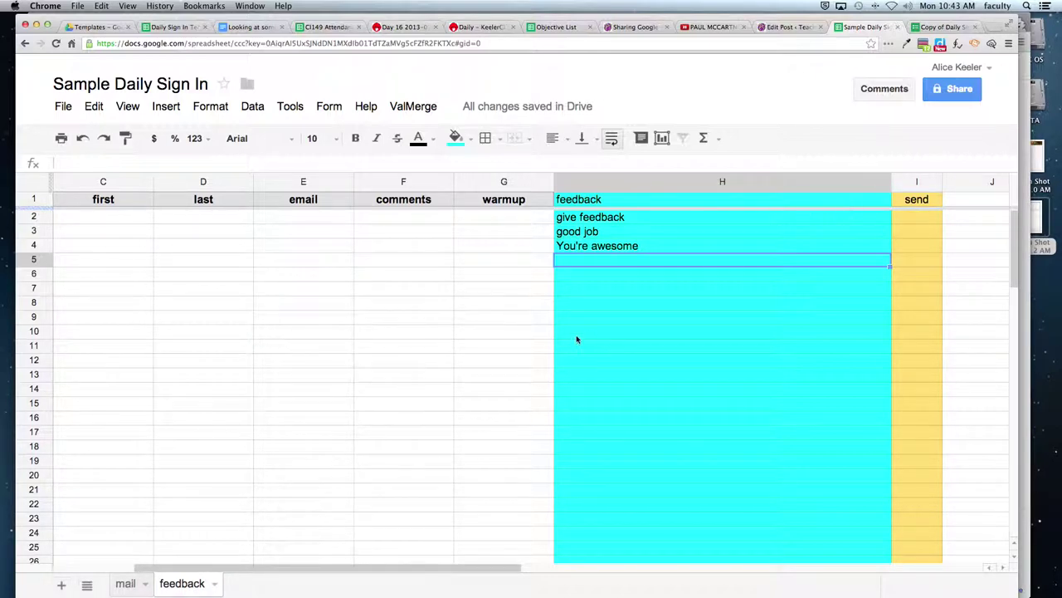
left_click(924, 30)
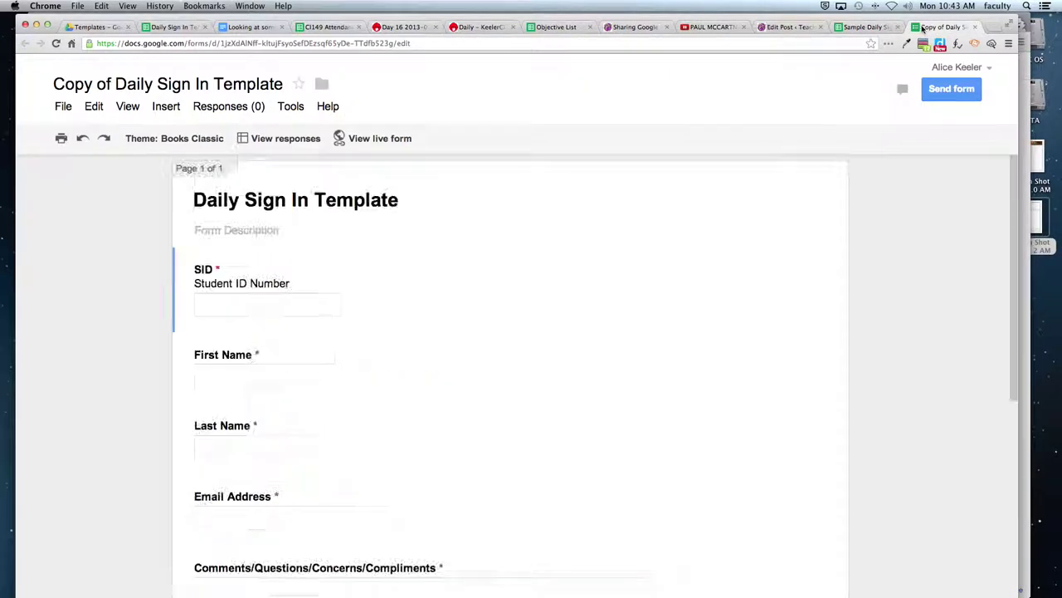
scroll(451, 406, "down", 5)
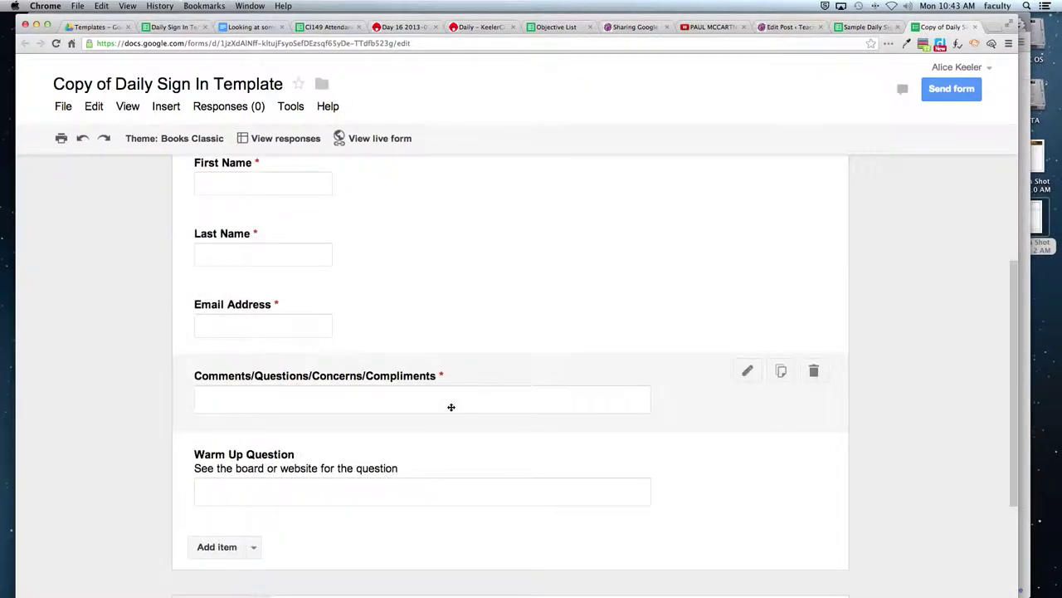
left_click(848, 31)
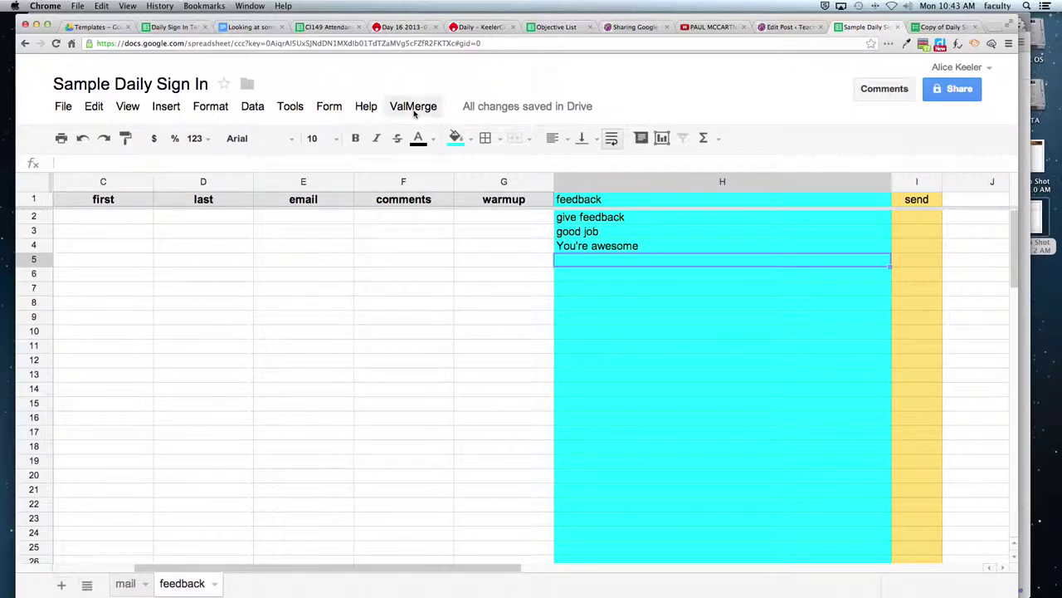
- Open the live Daily Sign In Template form via Go to live form and select its web address
left_click(413, 106)
mouse_move(309, 115)
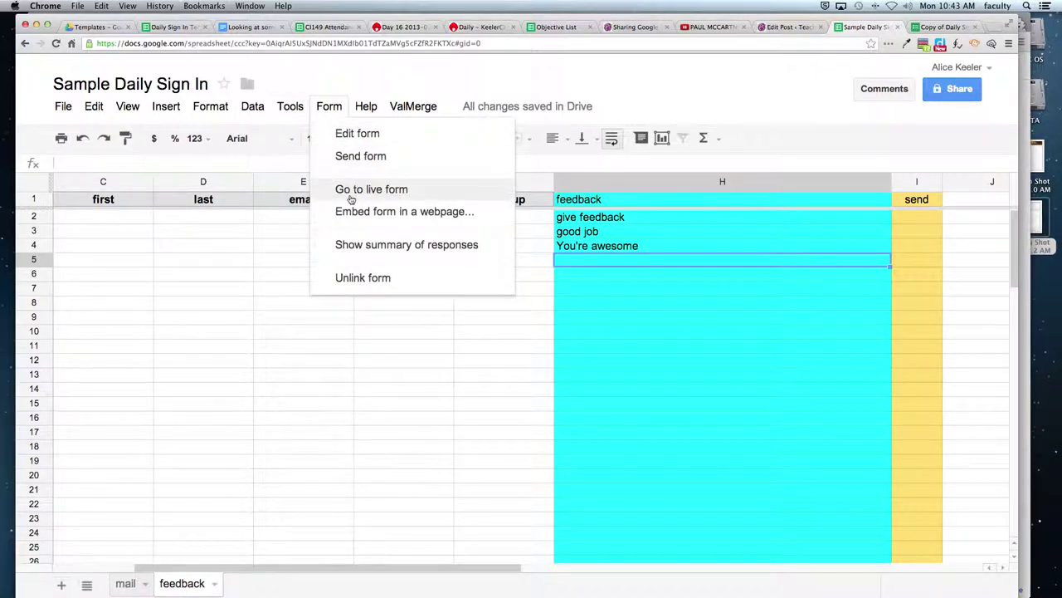
left_click(350, 191)
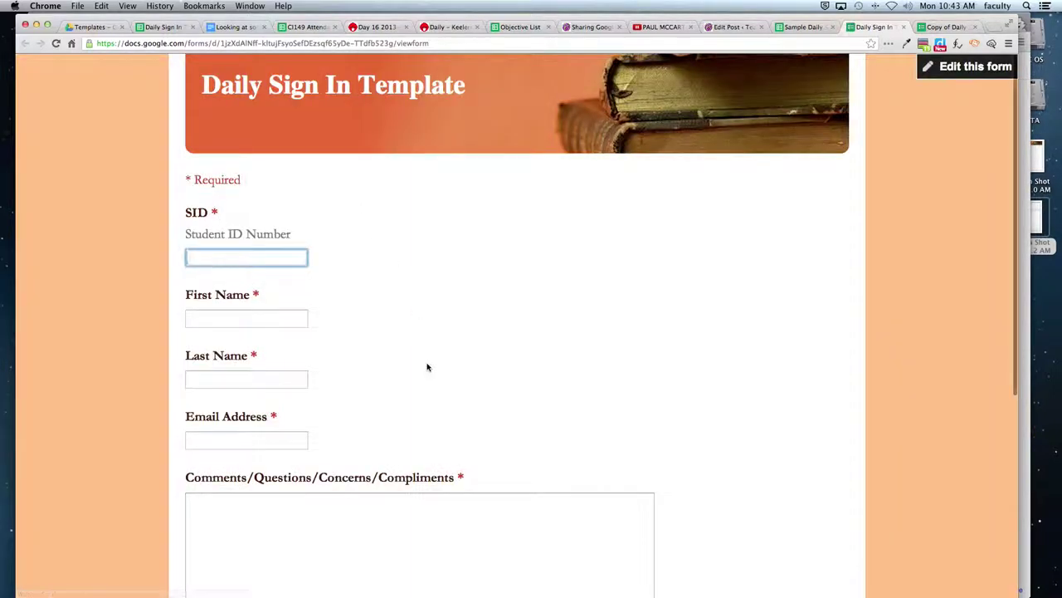
scroll(427, 366, "down", 1)
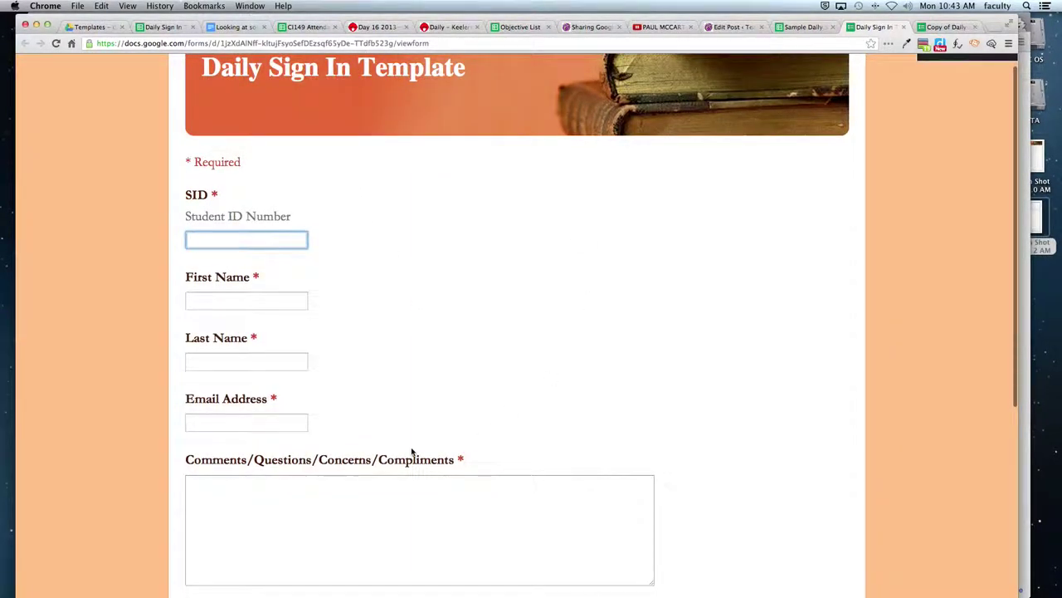
left_click(314, 43)
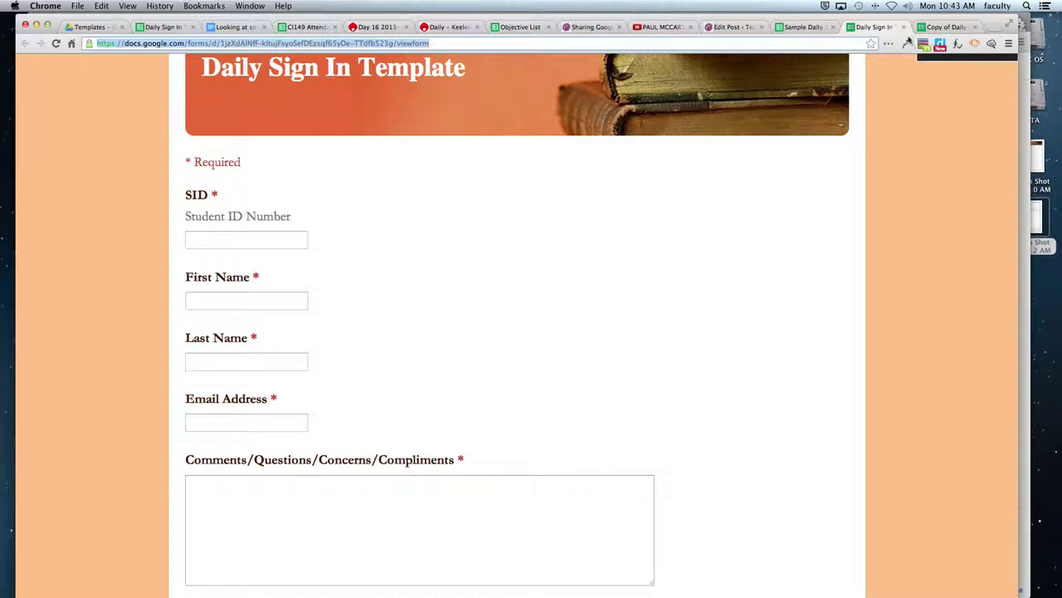
left_click(904, 26)
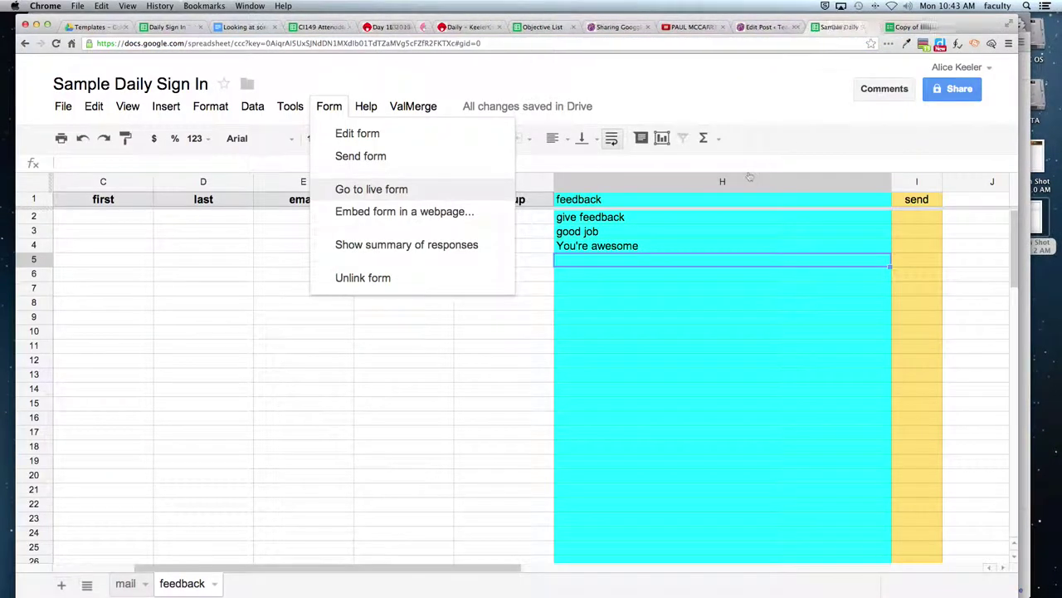
- Search the Script Gallery for 'valmerge' and install the ValMerge mail merge script
left_click(328, 108)
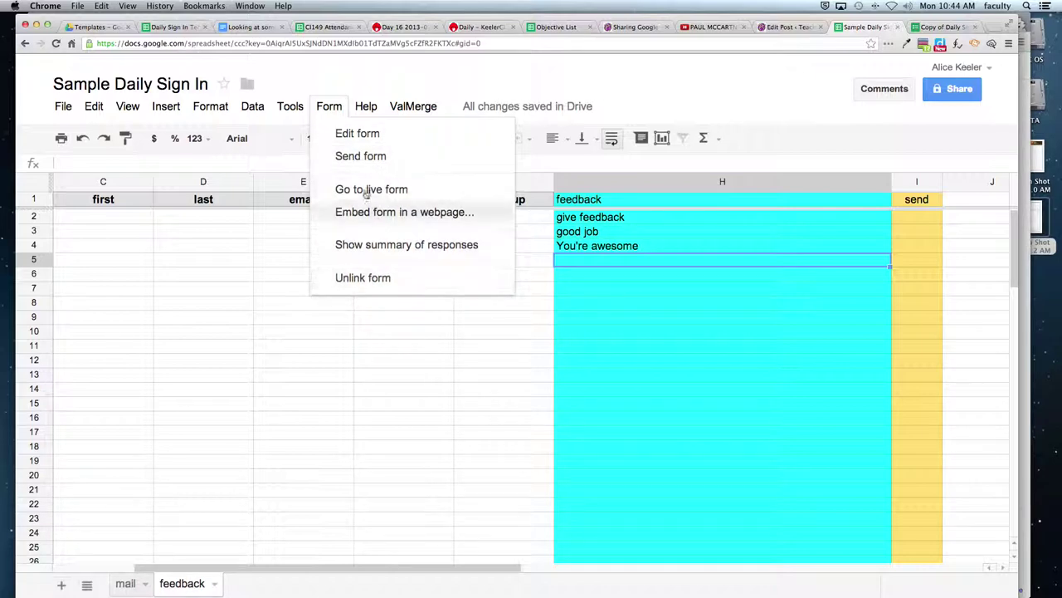
mouse_move(161, 110)
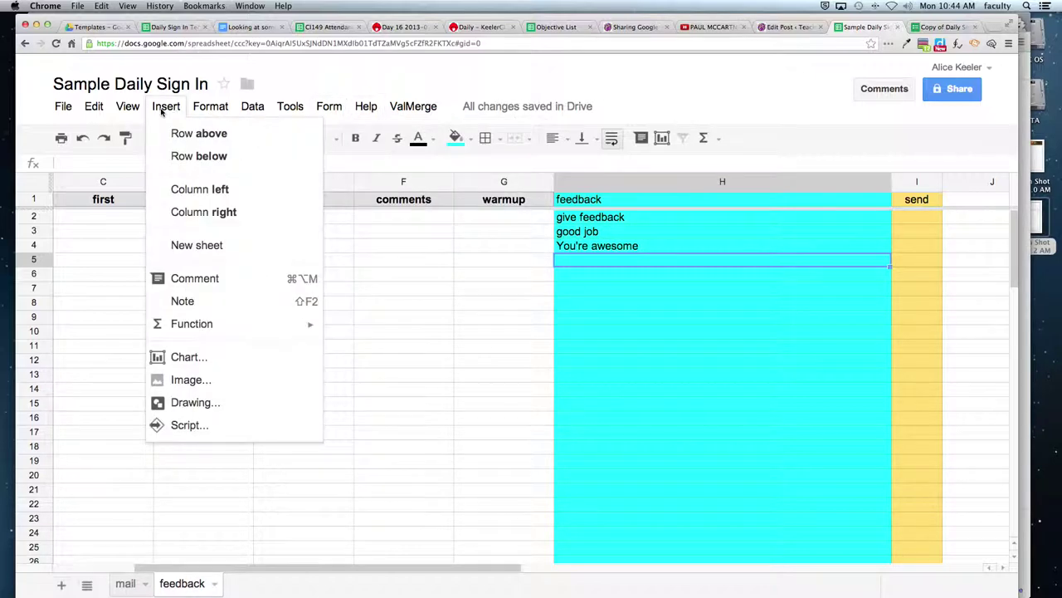
left_click(188, 426)
left_click(489, 163)
type("valmerge")
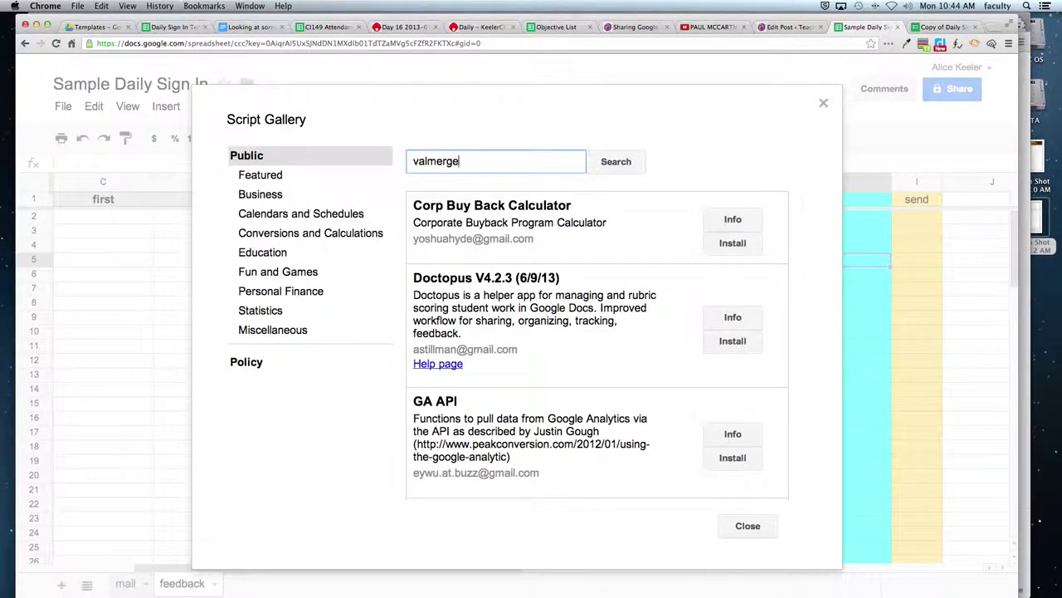
key("Return")
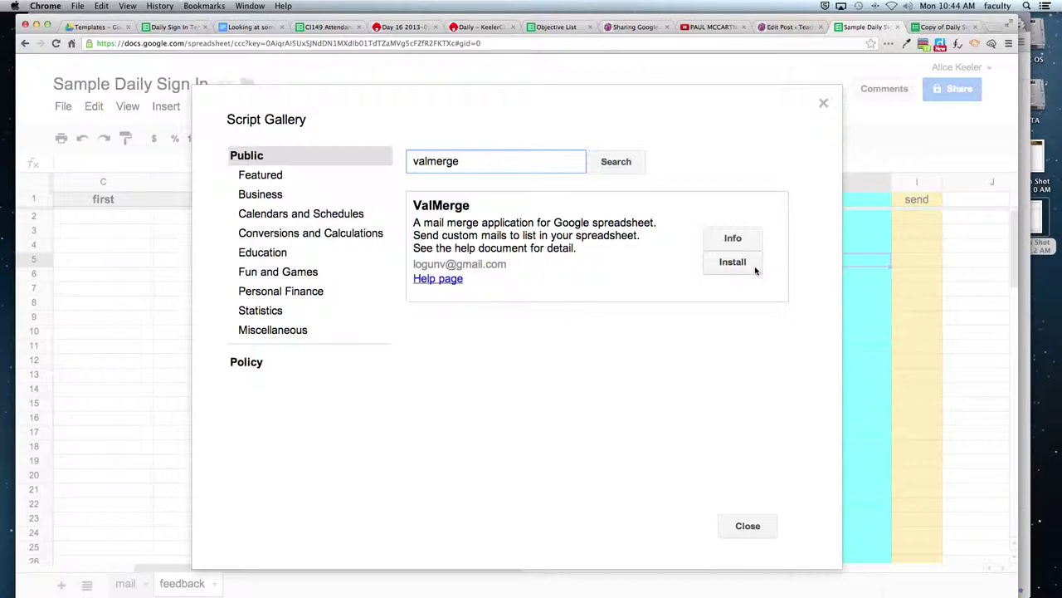
left_click(748, 525)
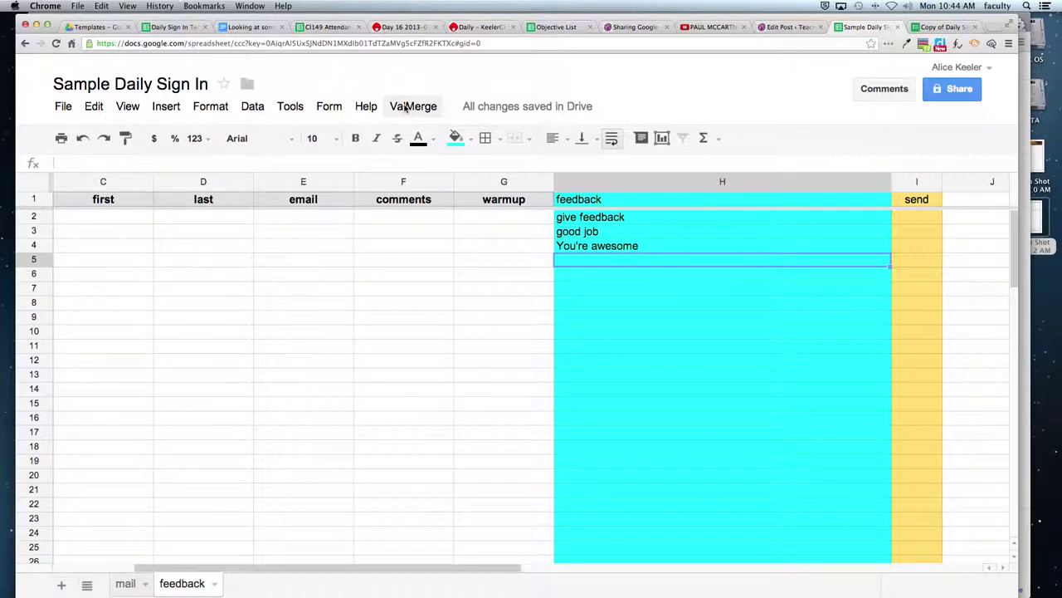
- Authorize ValMerge through its Mail Merge command and dismiss the Authorization Status popup
left_click(406, 108)
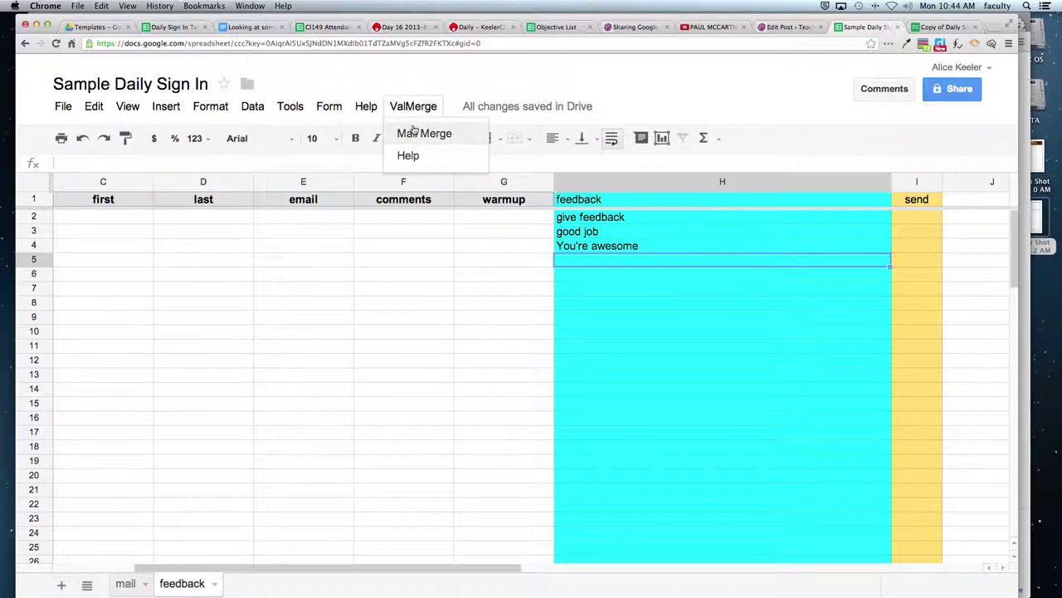
left_click(408, 133)
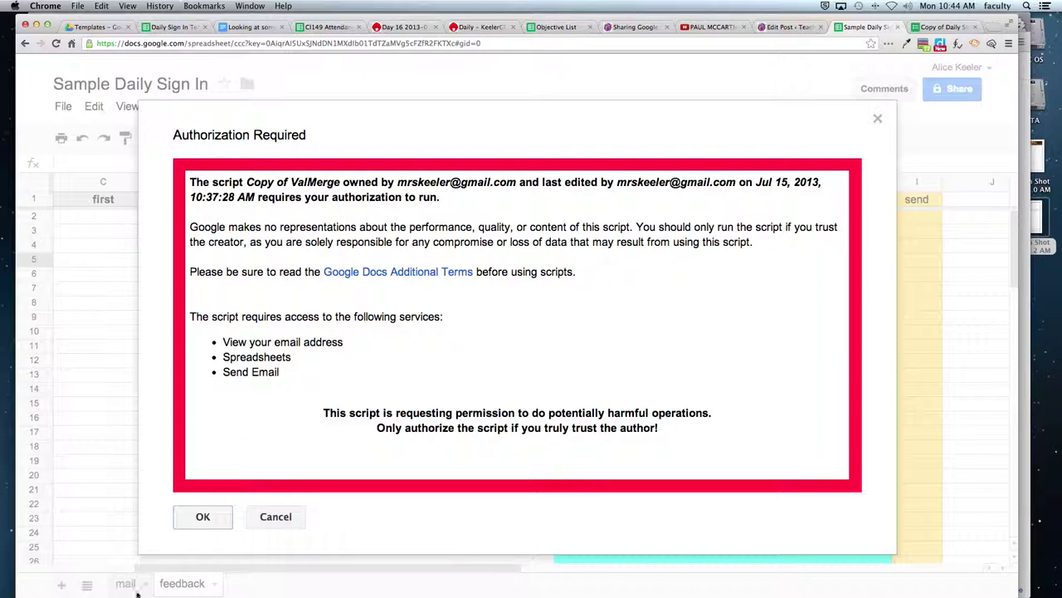
left_click(204, 520)
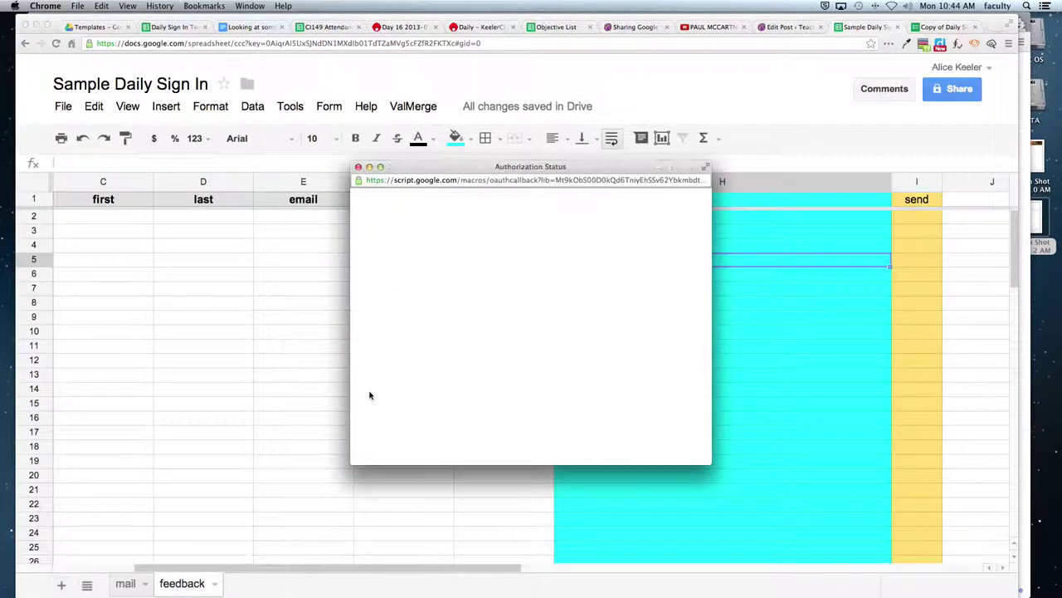
left_click(369, 258)
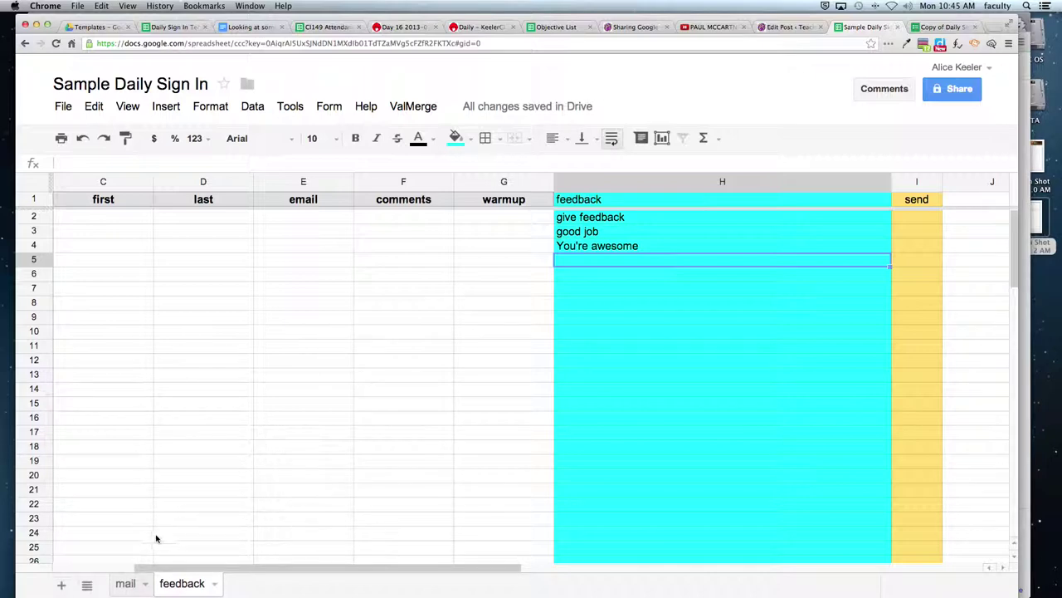
left_click(421, 109)
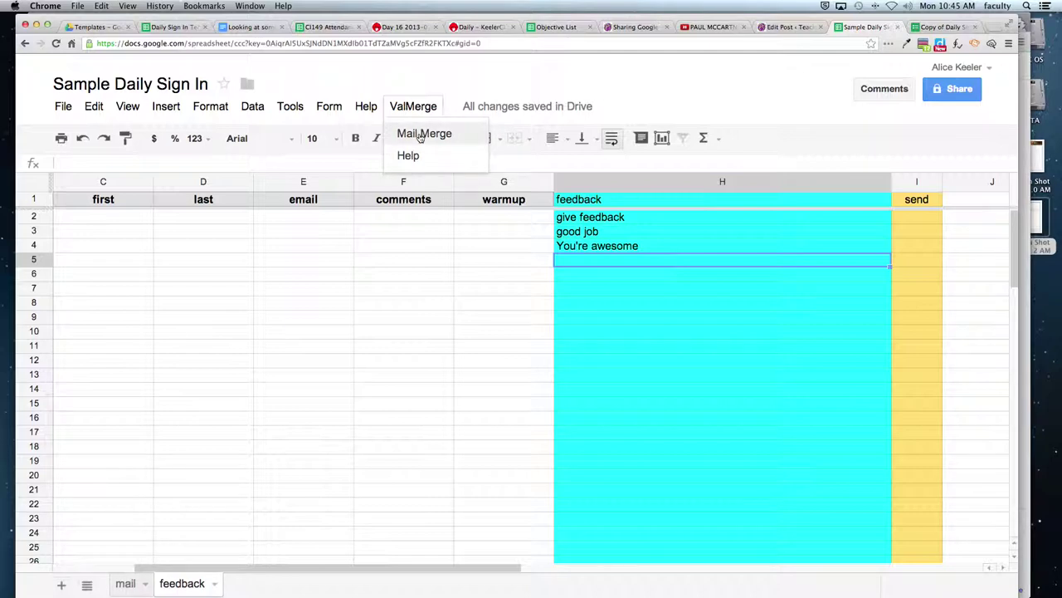
- Start Mail Merge, cancel the template name prompt, dismiss the error, and switch to the mail sheet
left_click(422, 135)
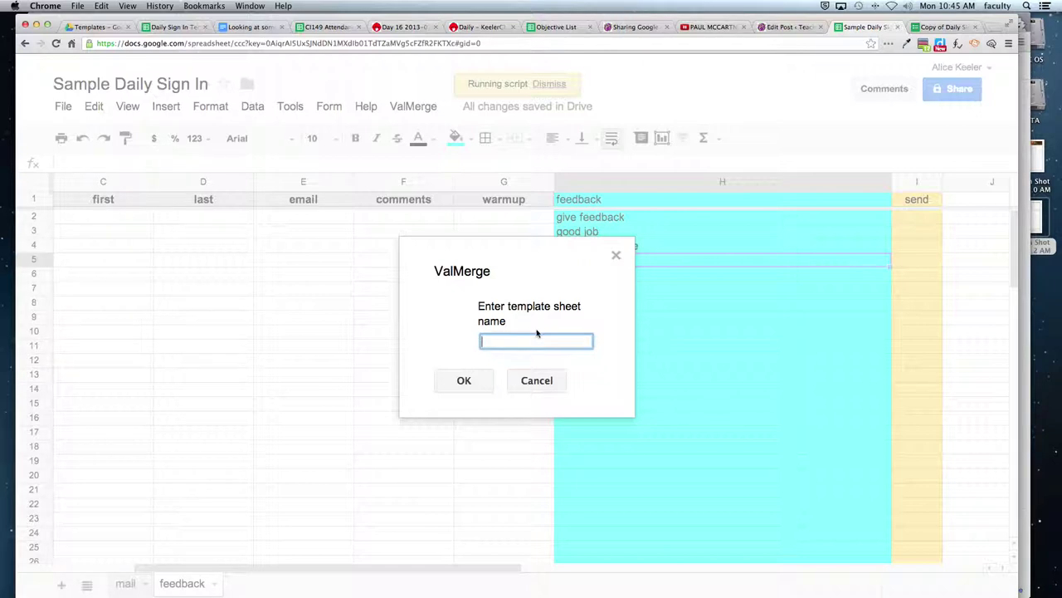
left_click(536, 380)
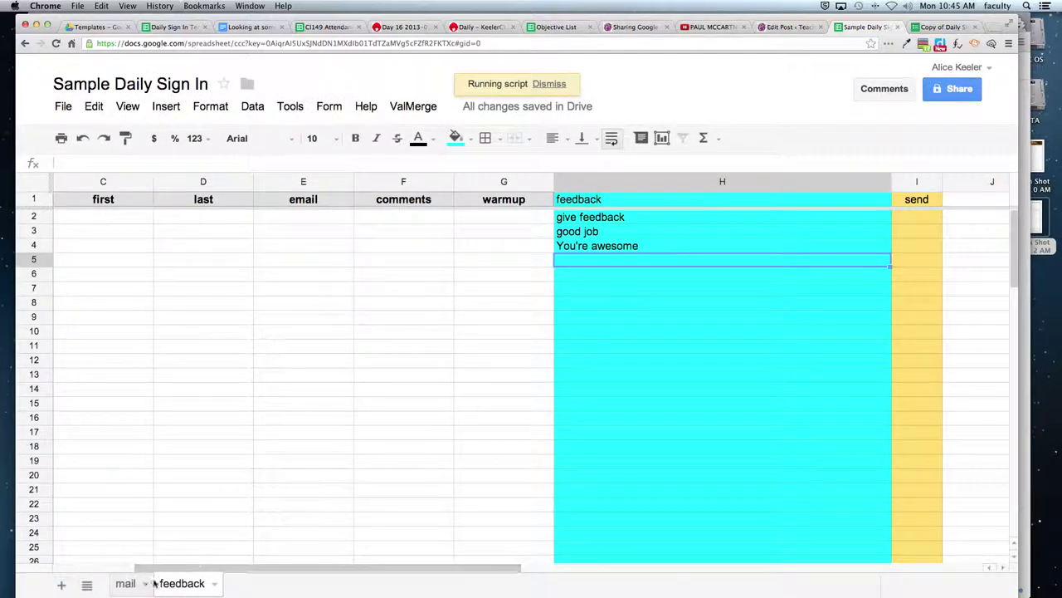
left_click(463, 361)
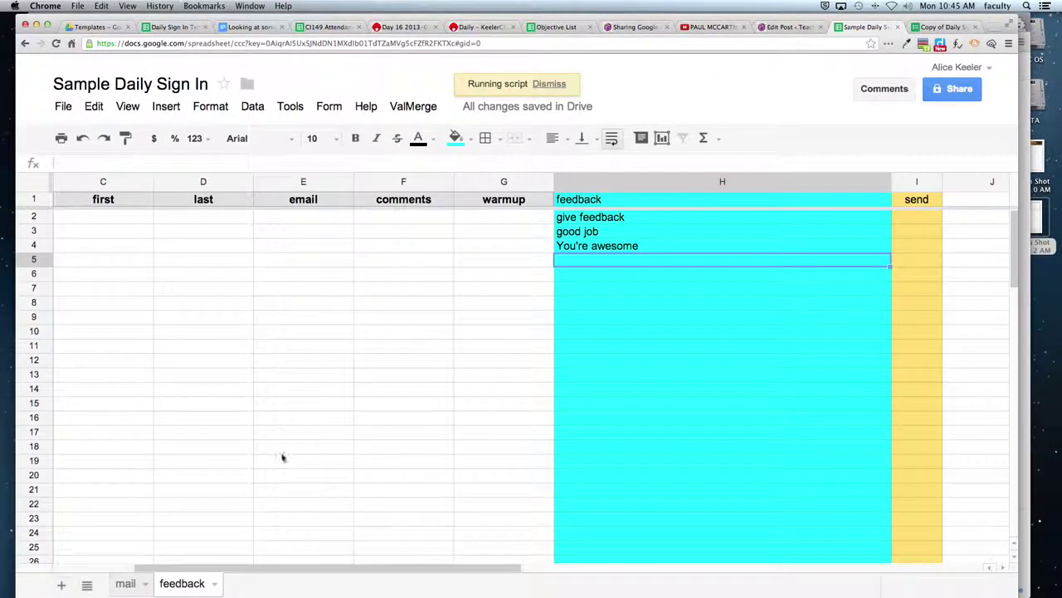
left_click(125, 584)
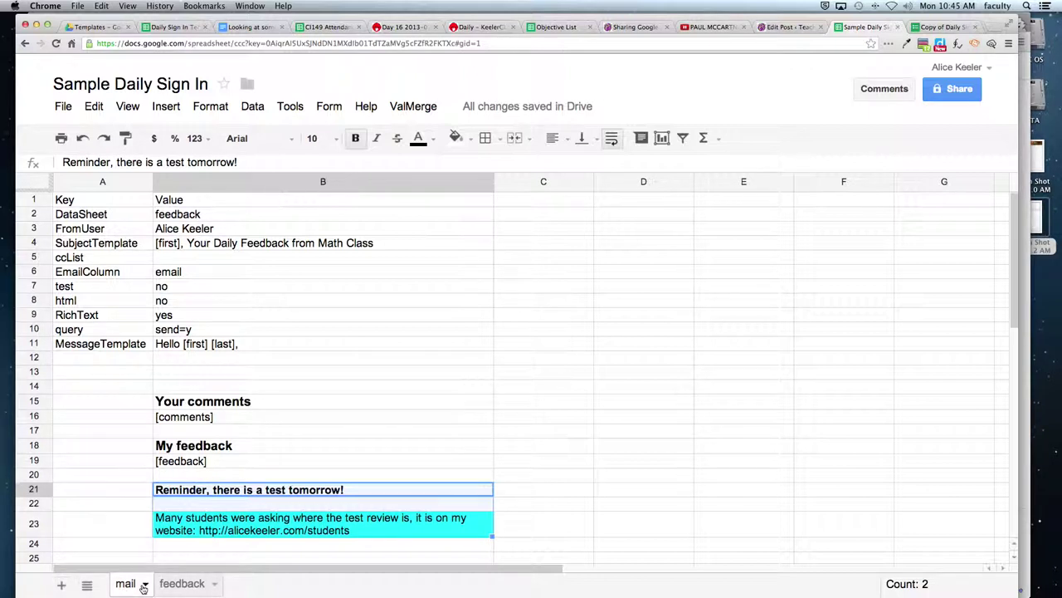
- On the mail sheet, select the key and value settings in A1:B12
left_click(144, 585)
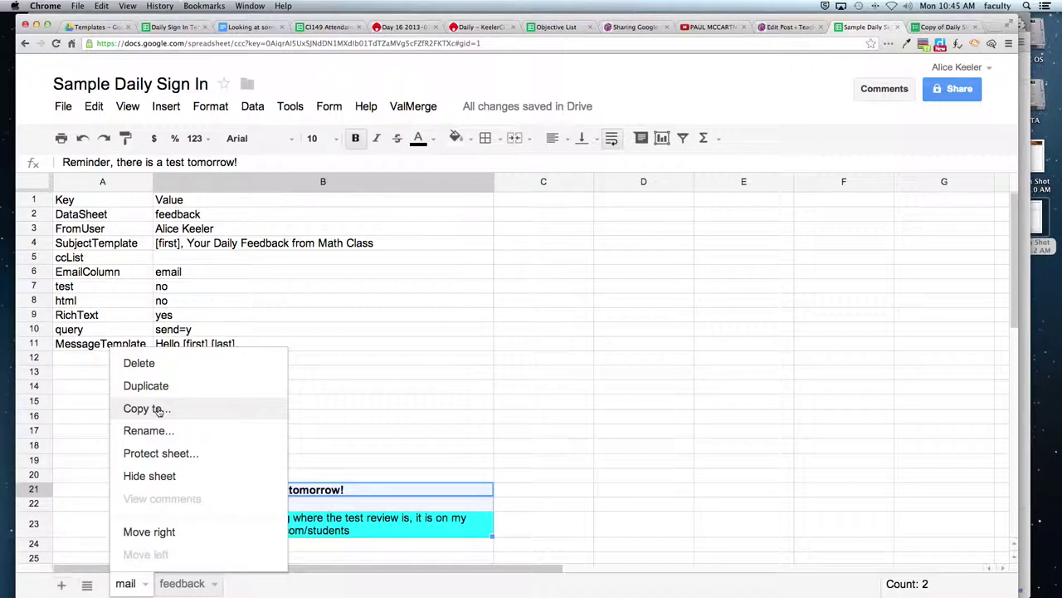
left_click(282, 330)
left_click_drag(96, 201, 236, 357)
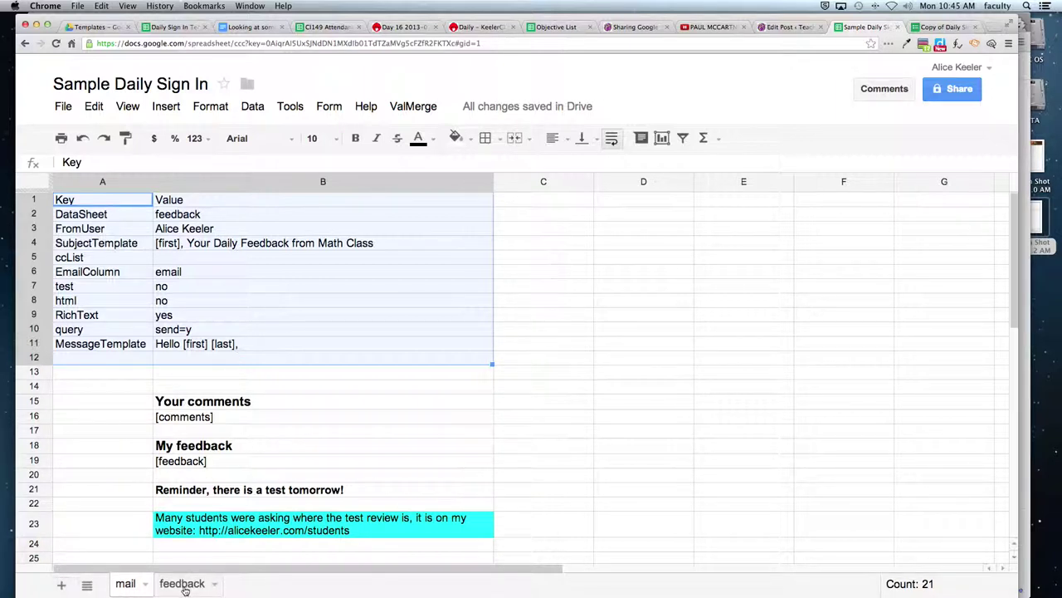
- Run Mail Merge with 'mail' as template sheet, acknowledging the 0 recipients result
left_click(412, 106)
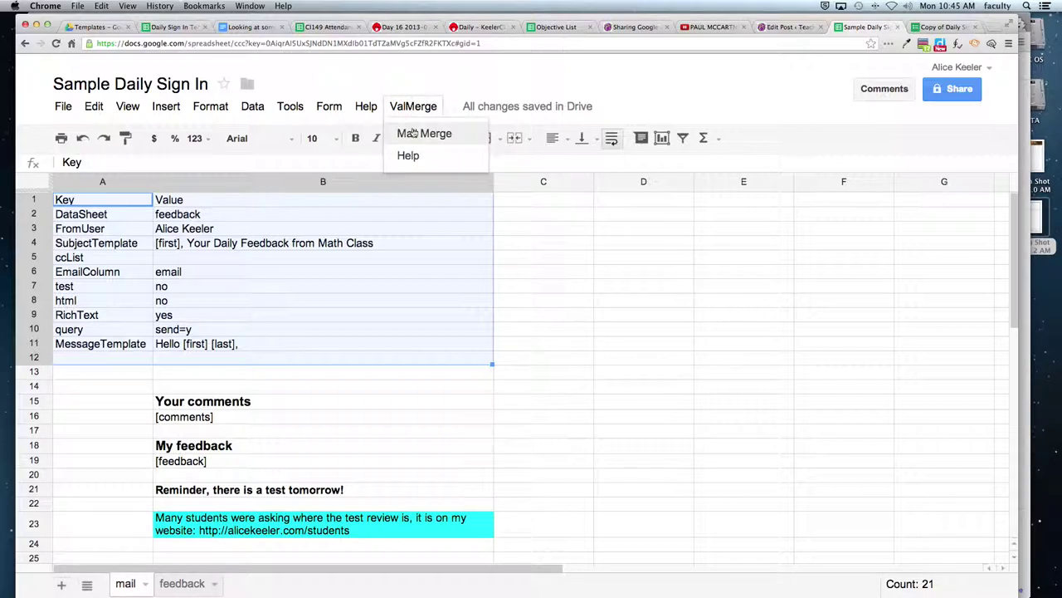
left_click(415, 133)
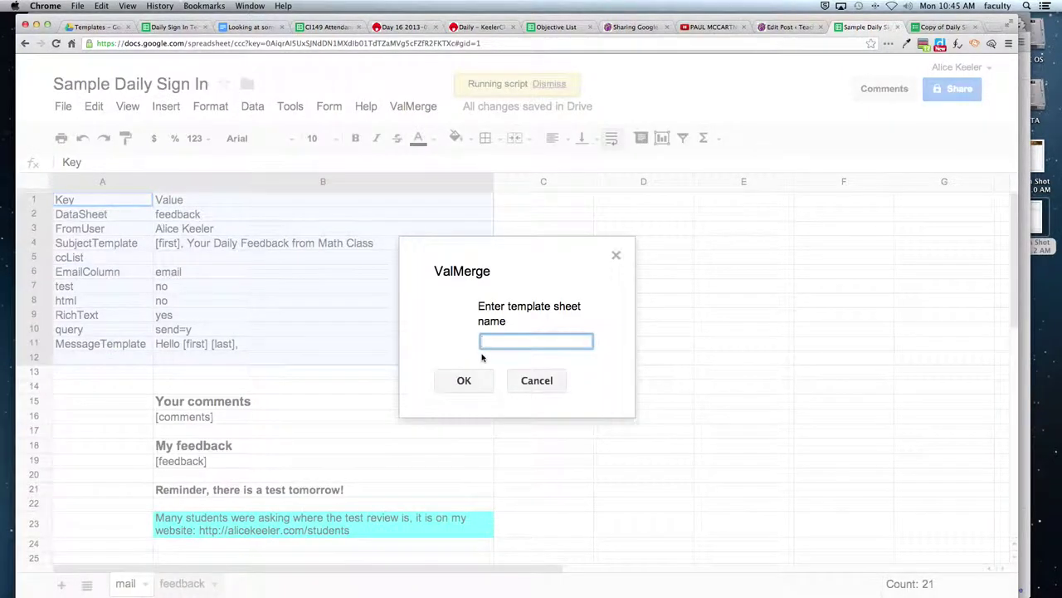
type("mail")
left_click(484, 380)
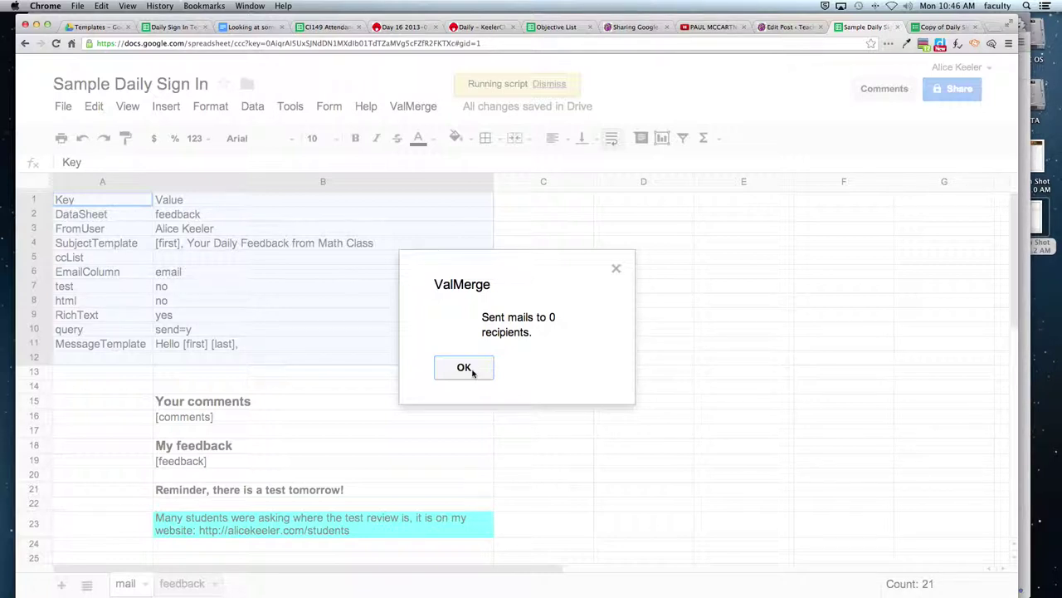
left_click(472, 370)
left_click(179, 584)
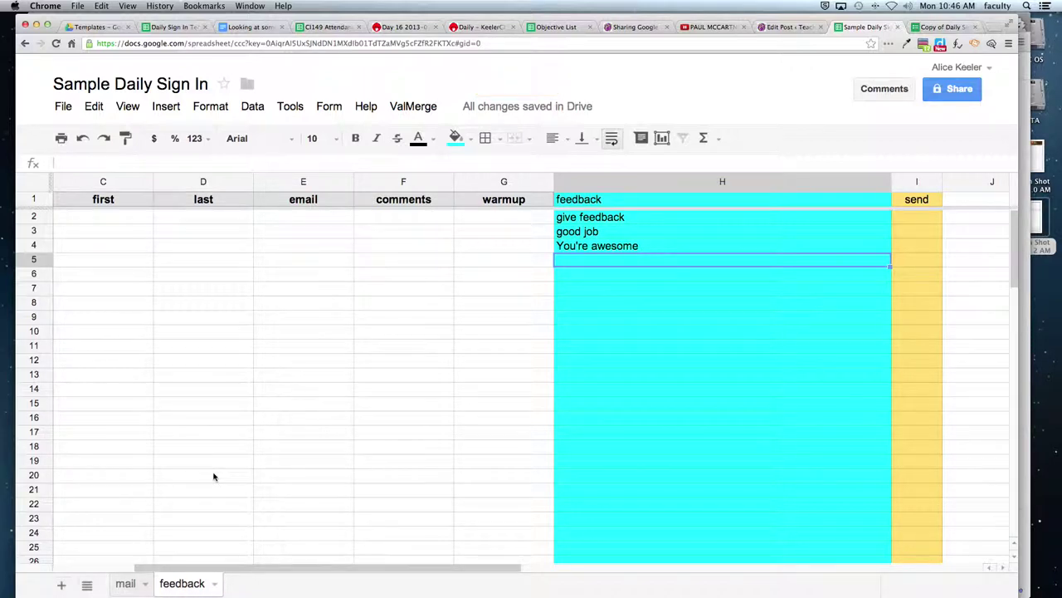
left_click(309, 183)
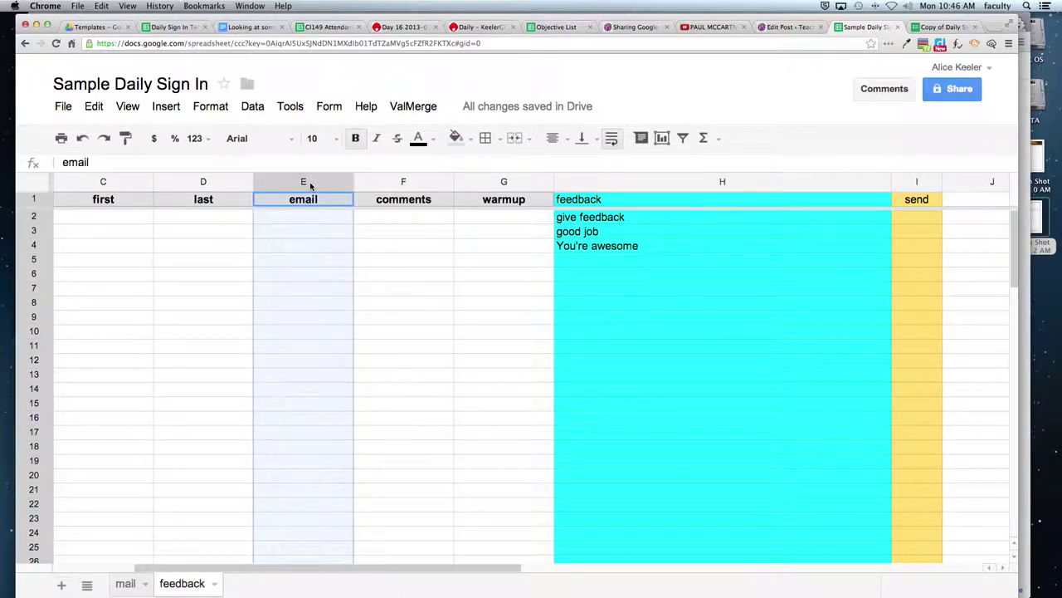
left_click(292, 221)
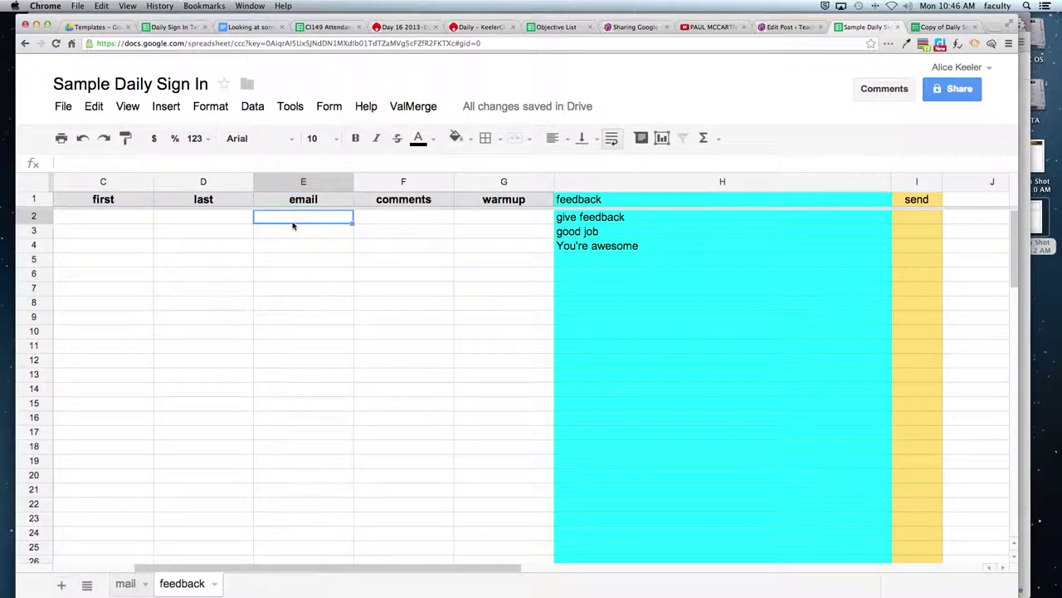
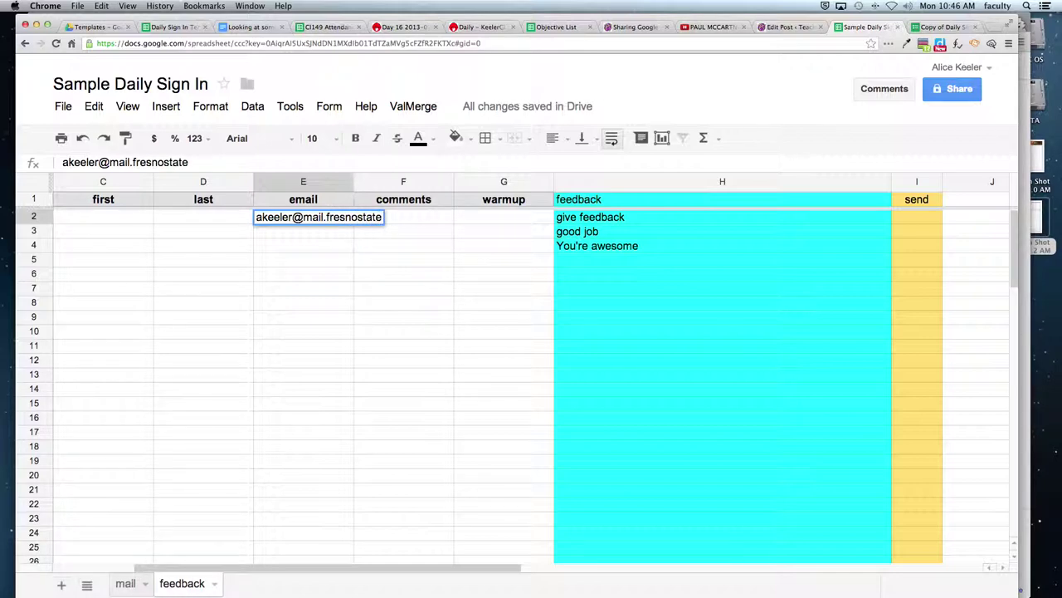
double_click(399, 216)
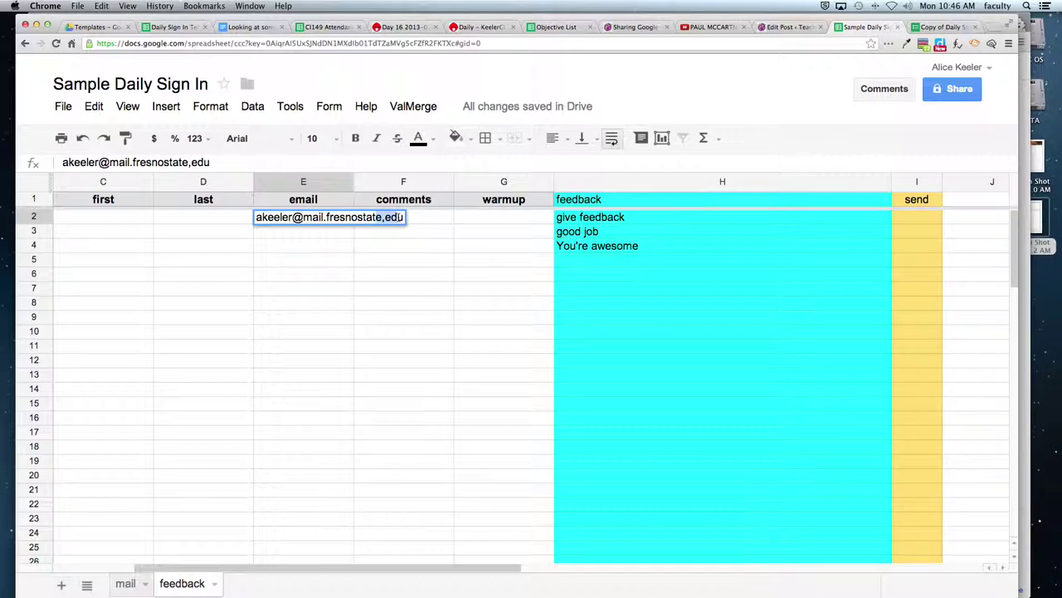
left_click(311, 218)
key("BackSpace")
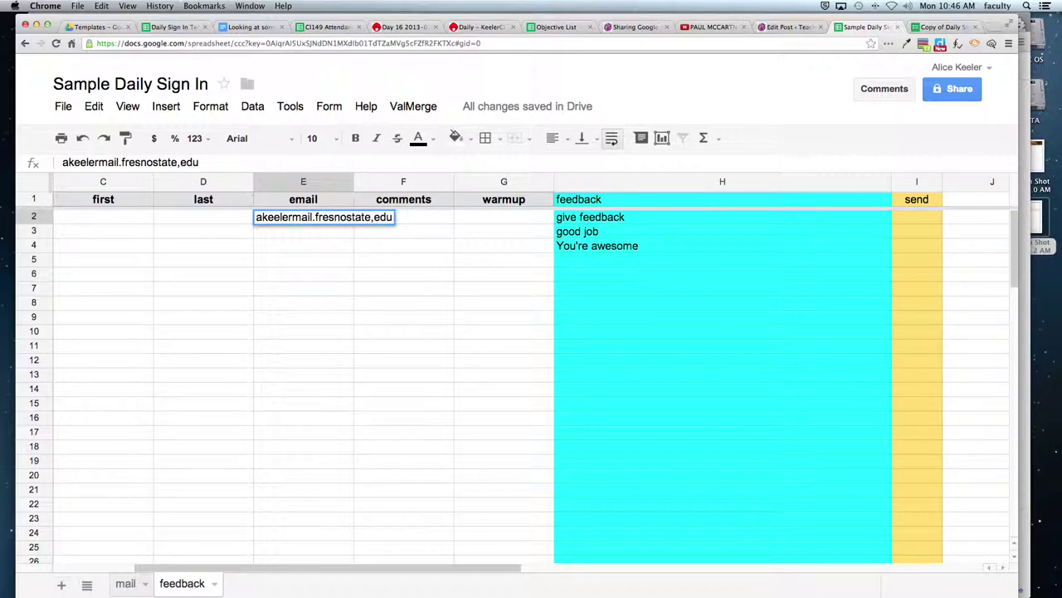
key("Escape")
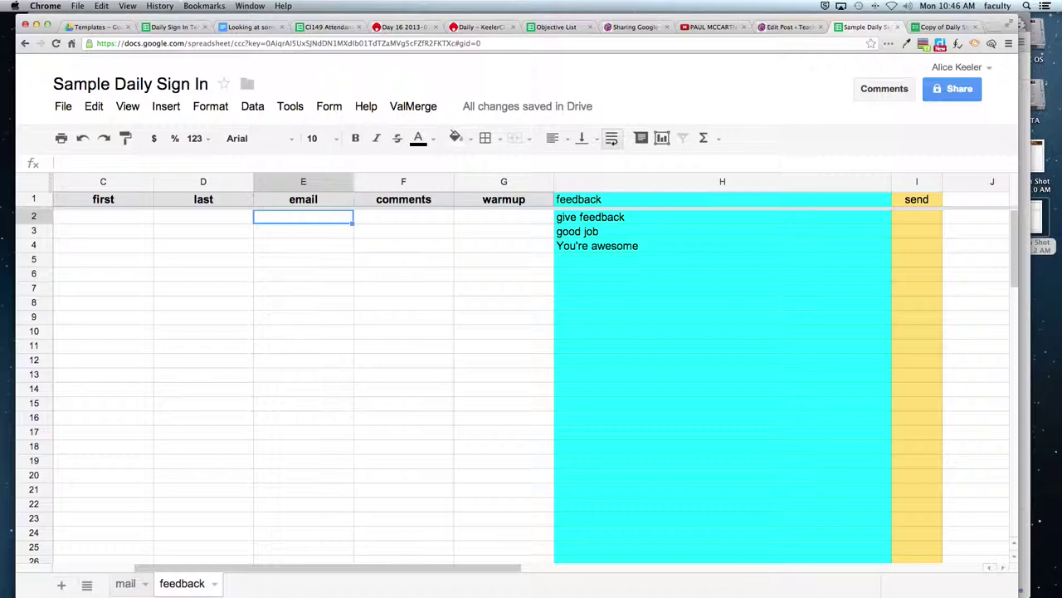
left_click_drag(304, 221, 304, 347)
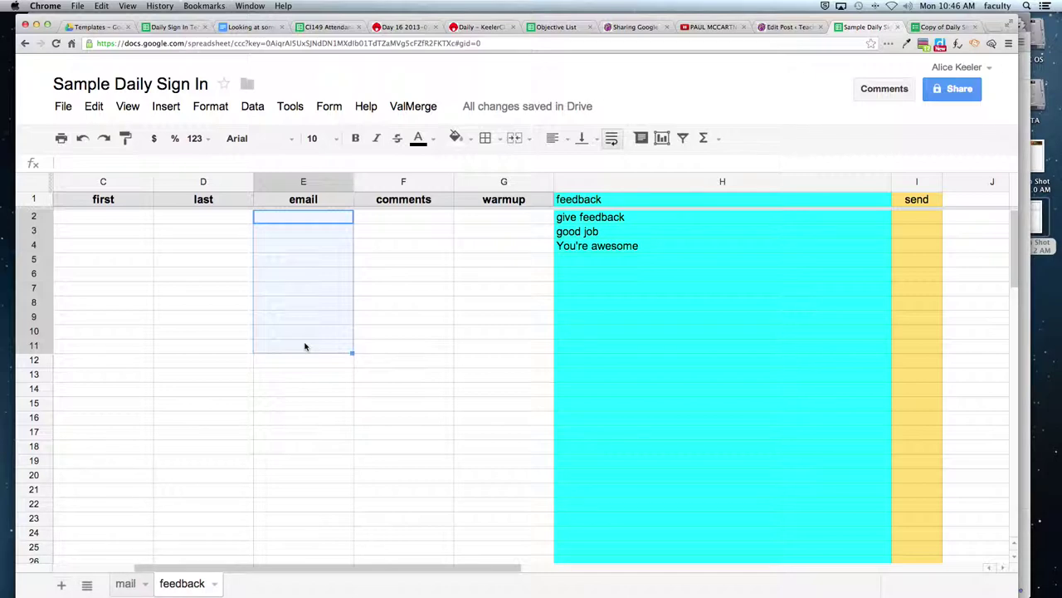
left_click(304, 369)
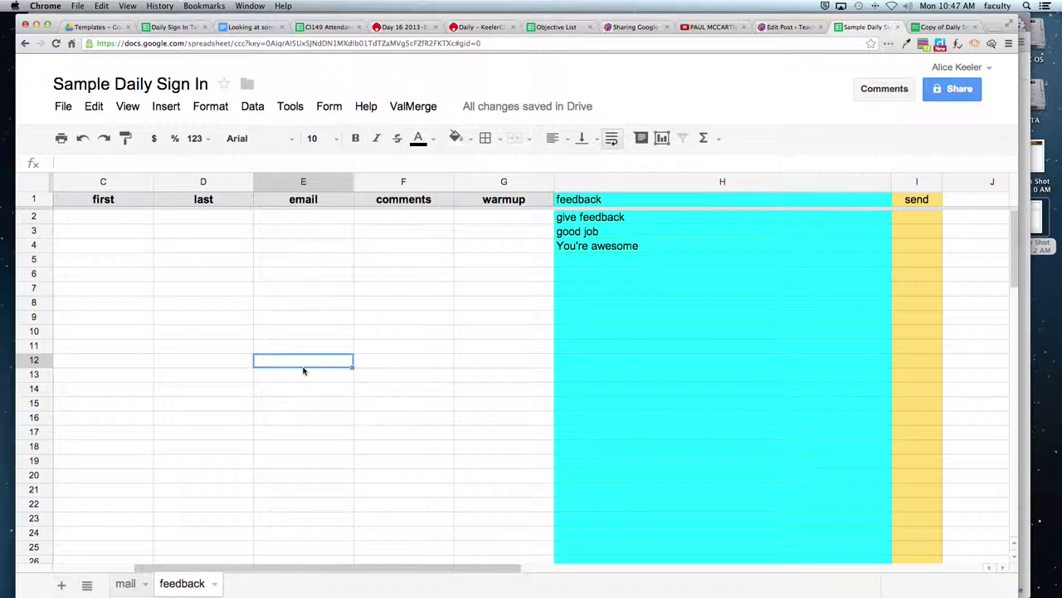
left_click(315, 221)
left_click(314, 233)
left_click(312, 247)
left_click(311, 261)
left_click(310, 275)
left_click(309, 288)
left_click(308, 304)
left_click(308, 318)
left_click(308, 332)
left_click(308, 346)
left_click(309, 362)
left_click(412, 108)
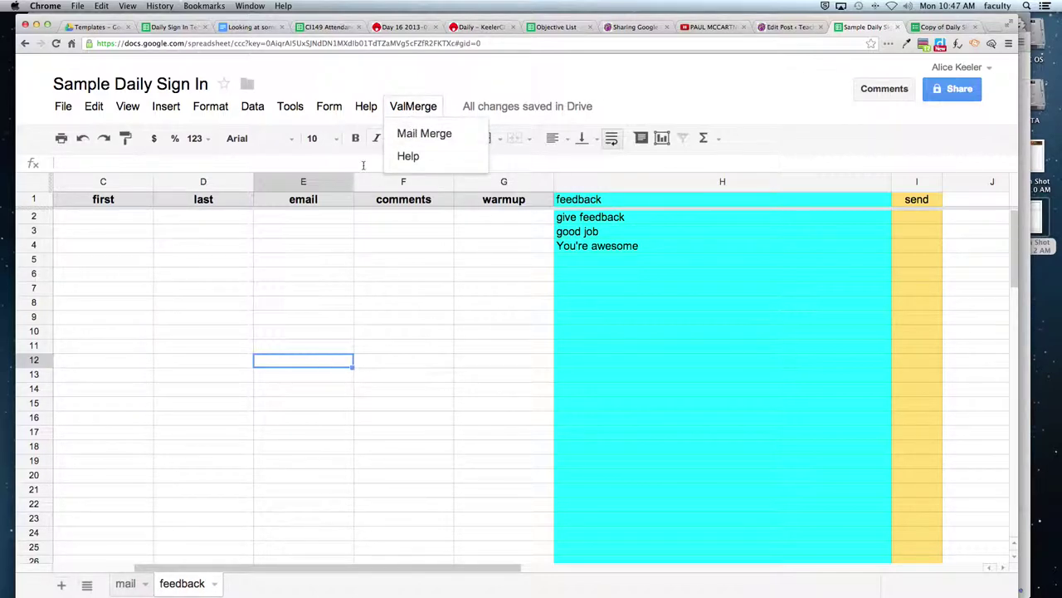
left_click_drag(302, 216, 301, 350)
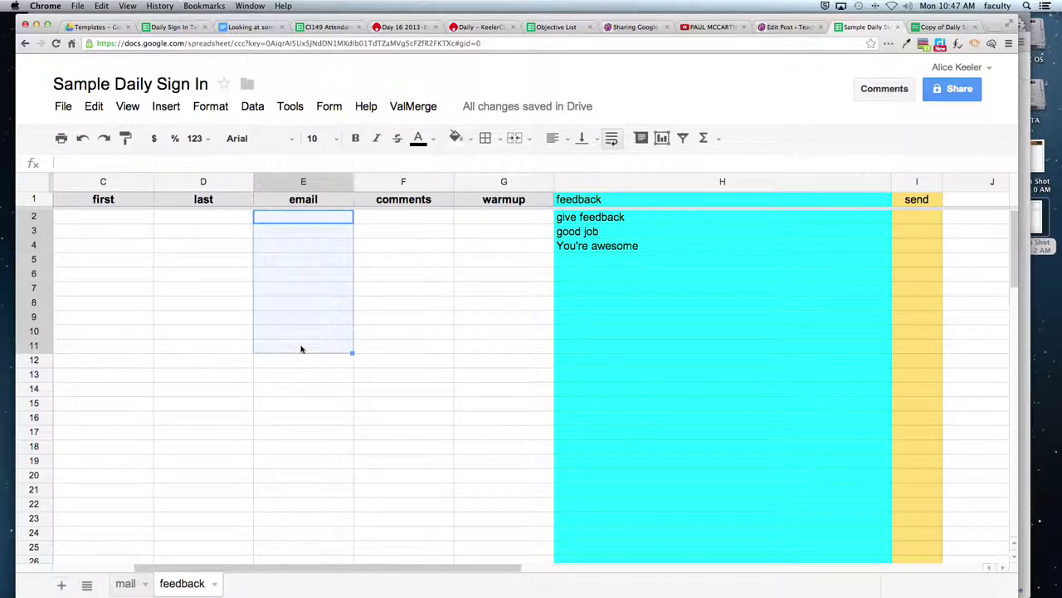
left_click(906, 221)
type("y")
key("Return")
type("y")
key("Return")
type("y")
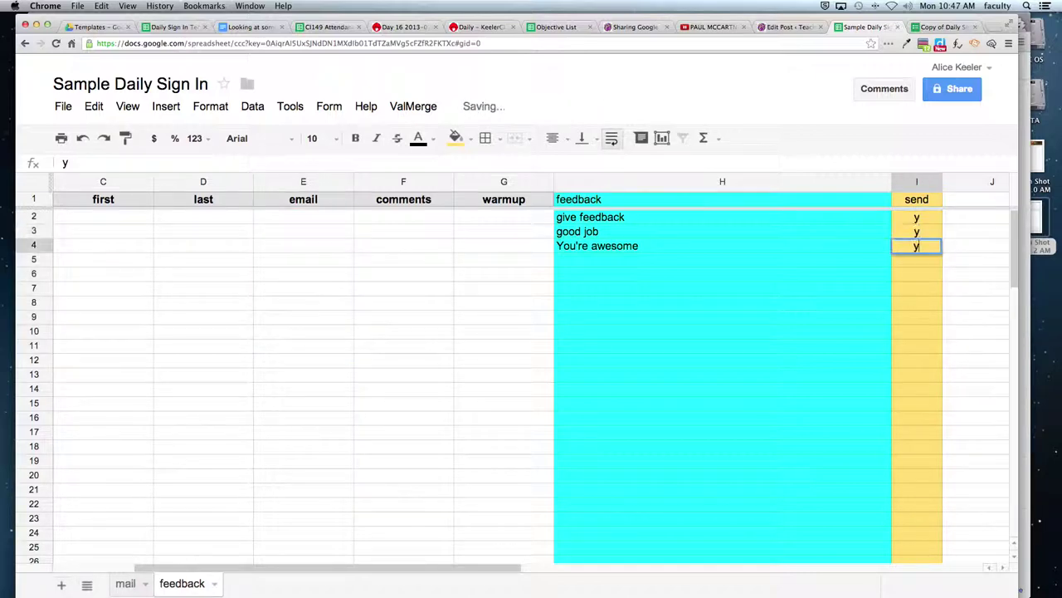
key("Return")
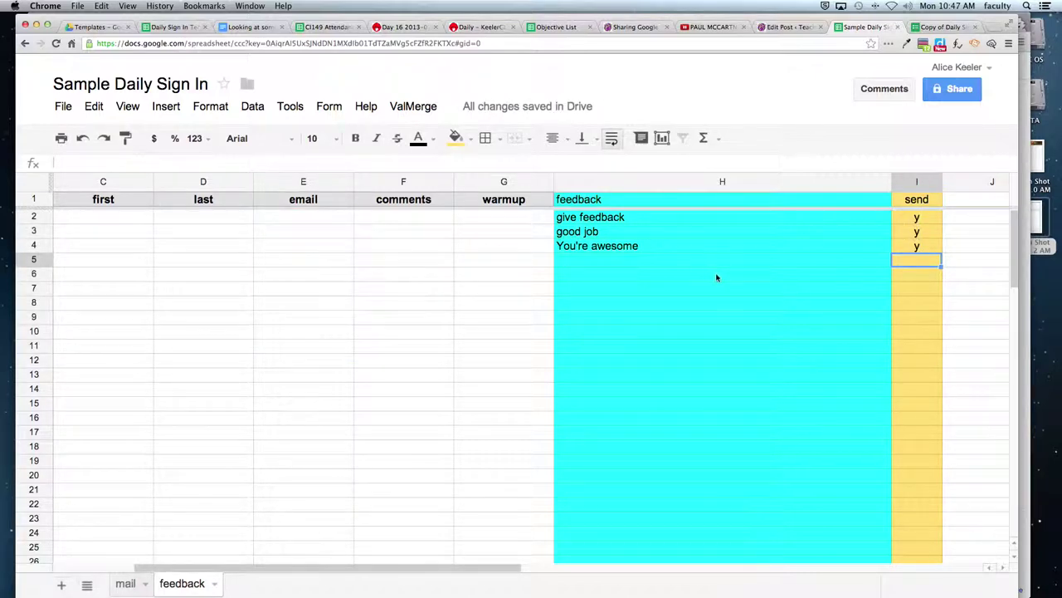
left_click_drag(911, 221, 913, 248)
key("Delete")
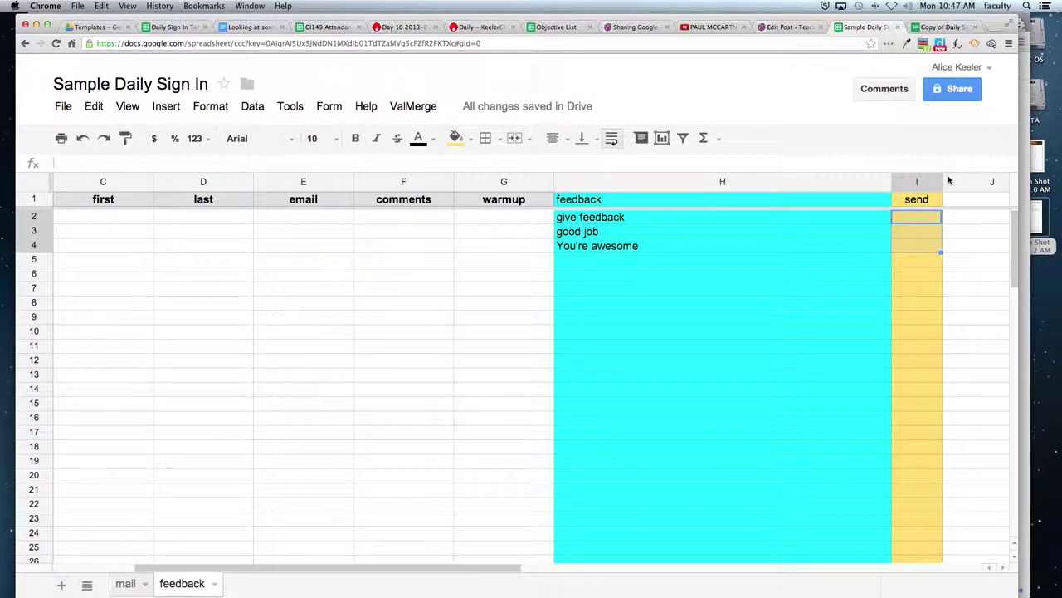
left_click(912, 218)
type("sent")
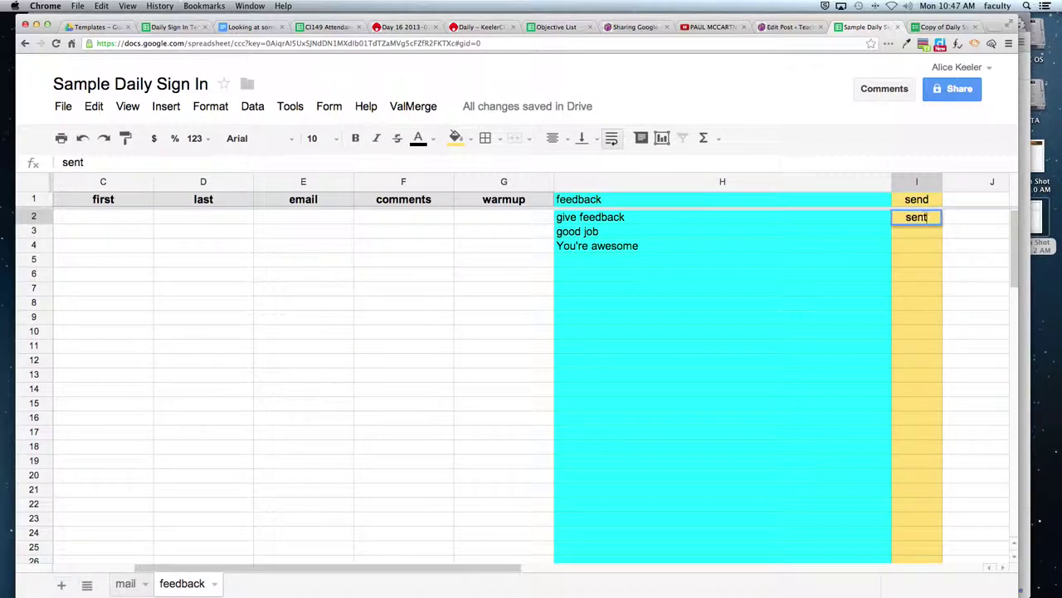
key("Return")
type("sent")
key("Return")
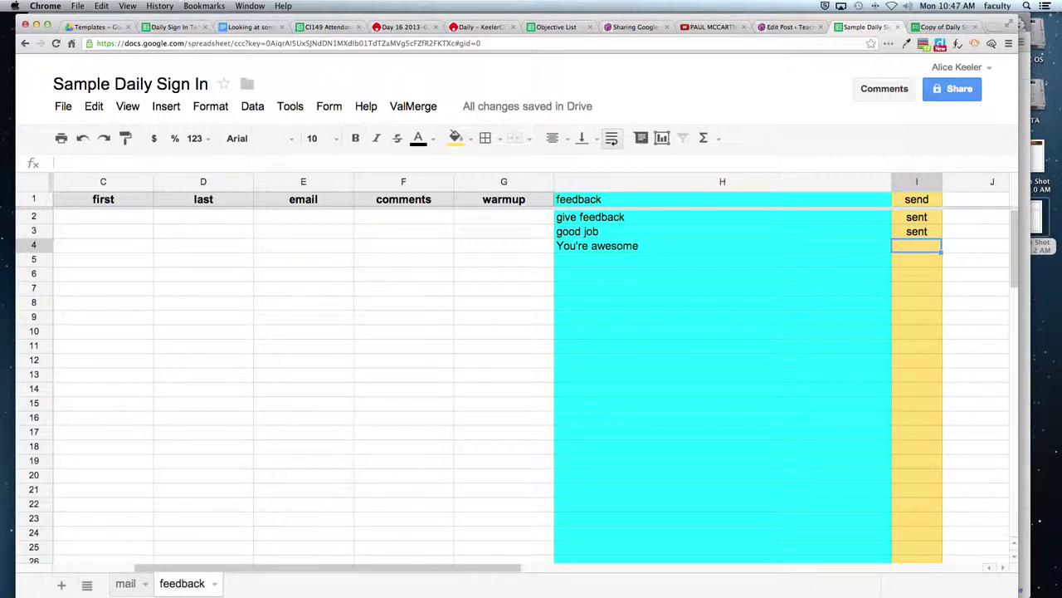
key("Up")
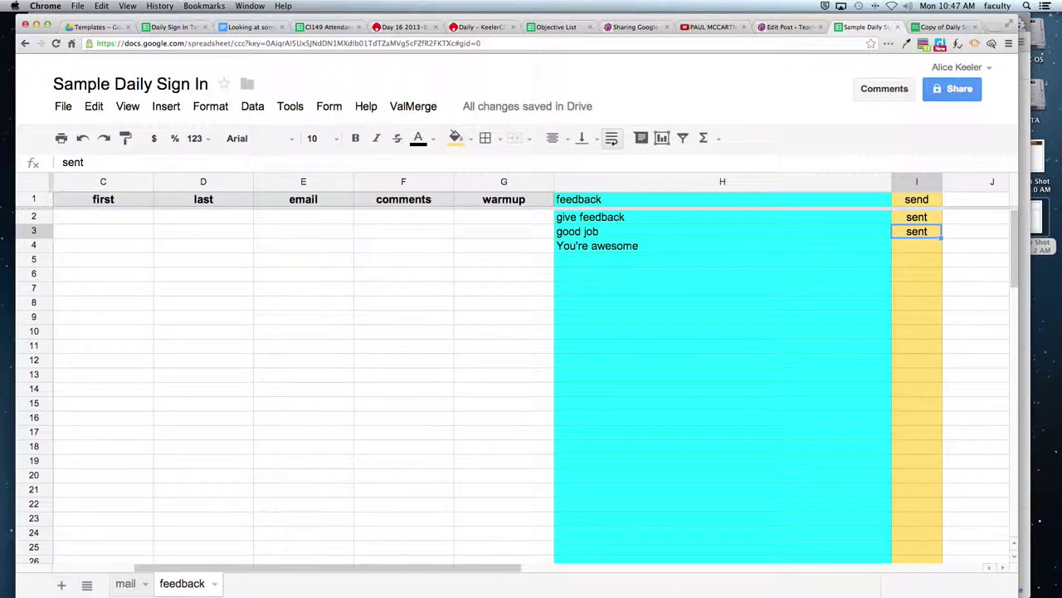
key("Delete")
key("Up")
key("Delete")
key("Up")
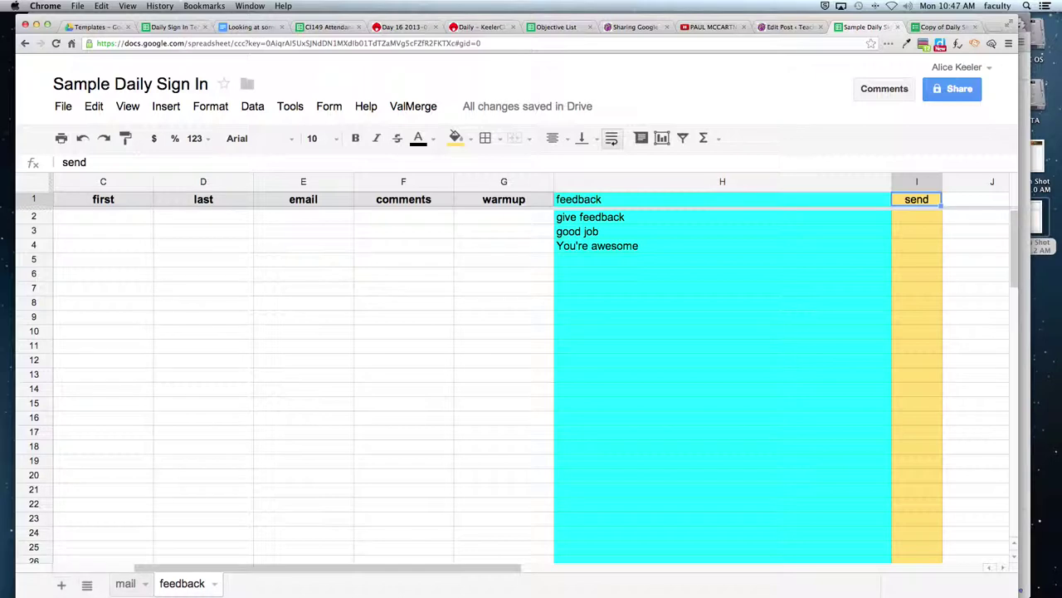